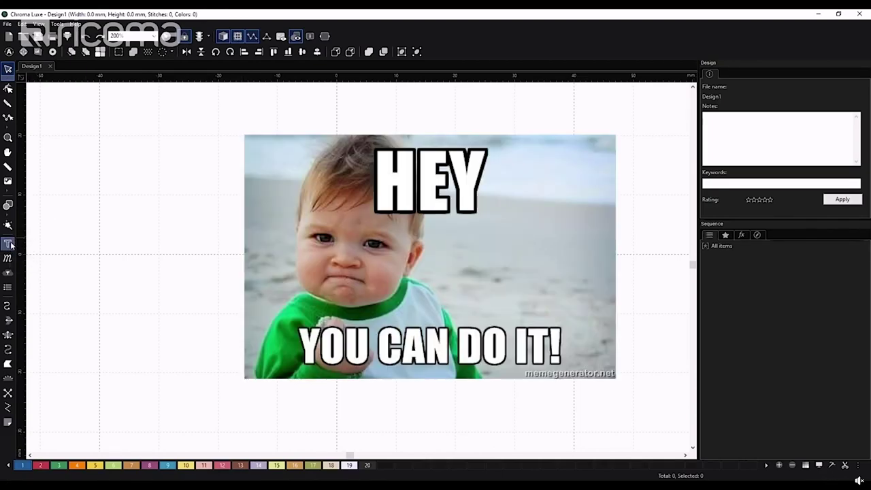
Step: Create embroidery lettering reading "IT ALWAY SEEMS IMPOSSIBLE UNTIL IT'S DONE NELSON MANDELA"
{"action": "left_click", "coordinate": [9, 244]}
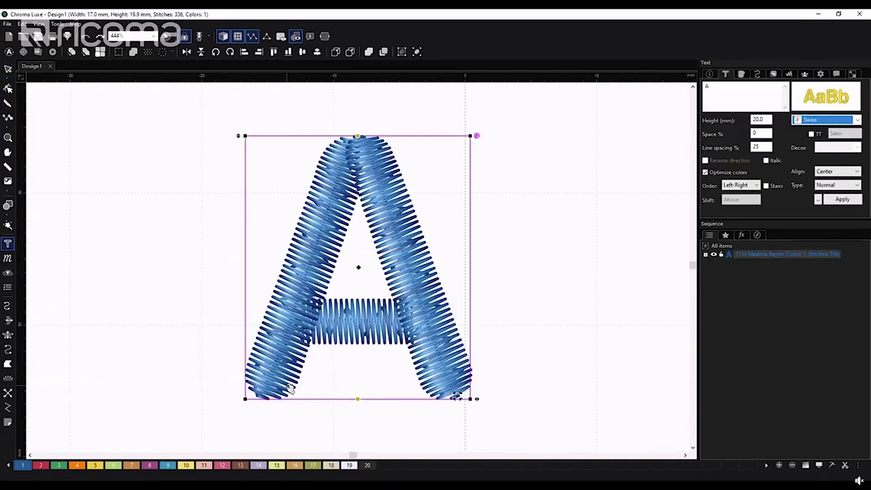
{"action": "left_click", "coordinate": [727, 89]}
{"action": "key", "text": "BackSpace"}
{"action": "type", "text": "IT ALWAY SEEMS IMPOSSIBLE UNTIL IS DONE NELSON MANDELA"}
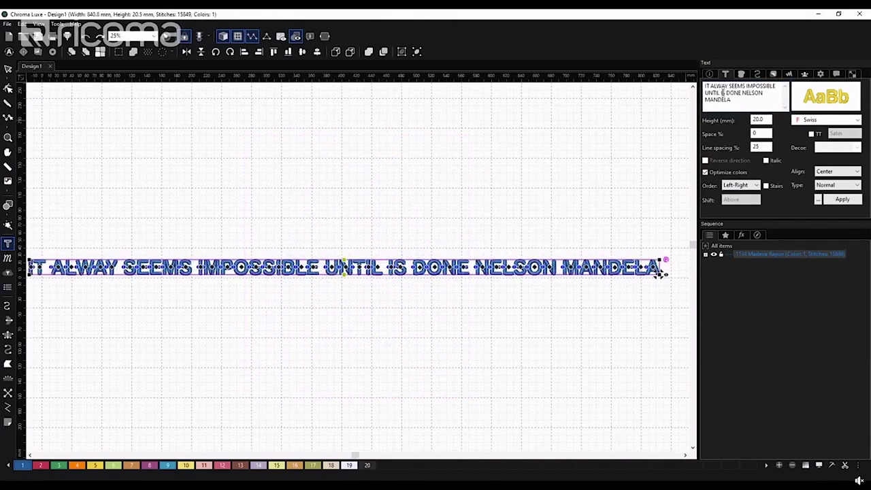
{"action": "type", "text": "T'"}
{"action": "key", "text": "Return"}
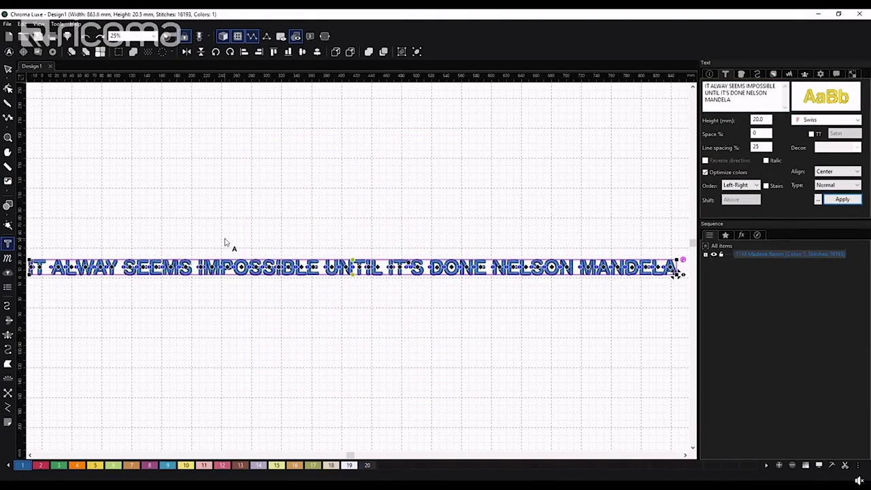
Step: Set the quote lettering's letter spacing to 30% and apply it
{"action": "scroll", "coordinate": [225, 242], "scroll_direction": "down", "scroll_amount": 1}
{"action": "scroll", "coordinate": [225, 242], "scroll_direction": "down", "scroll_amount": 1}
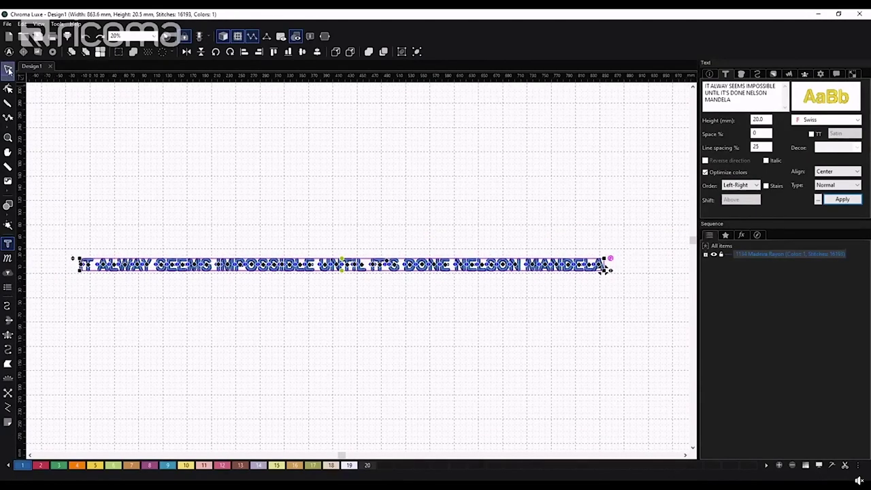
{"action": "left_click", "coordinate": [8, 69]}
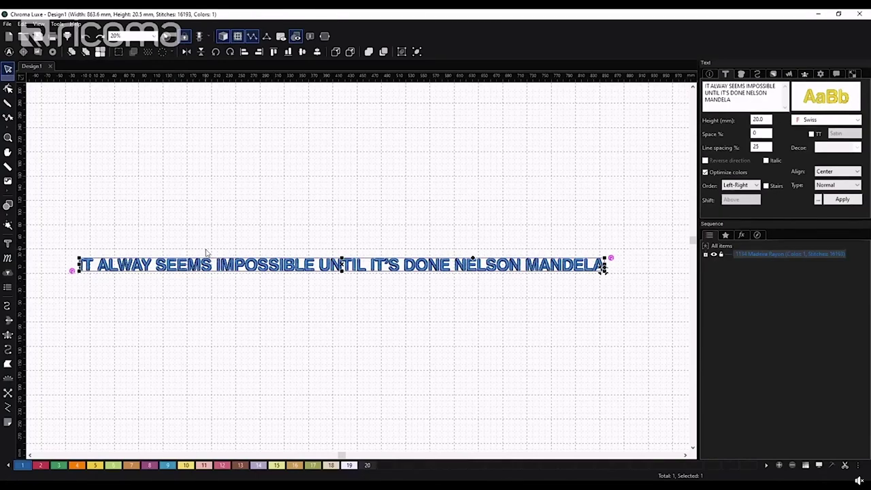
{"action": "scroll", "coordinate": [109, 265], "scroll_direction": "up", "scroll_amount": 3}
{"action": "scroll", "coordinate": [109, 265], "scroll_direction": "up", "scroll_amount": 1}
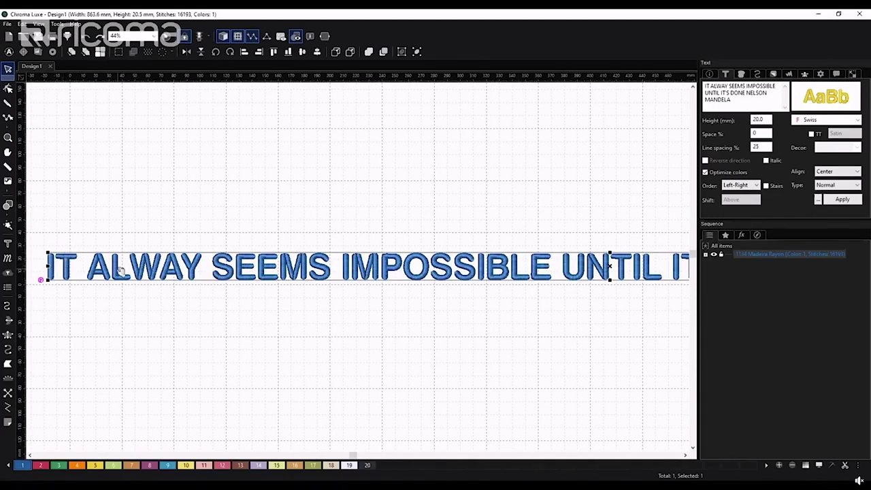
{"action": "left_click", "coordinate": [753, 93]}
{"action": "left_click", "coordinate": [9, 242]}
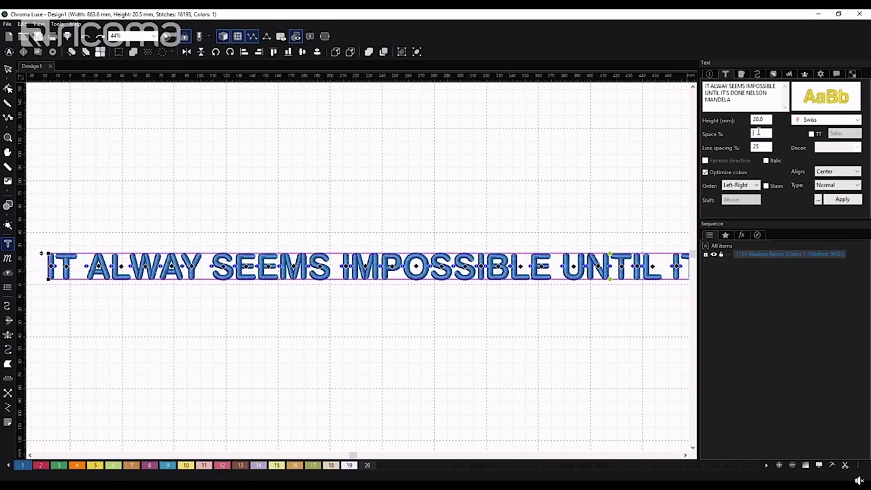
{"action": "type", "text": "30"}
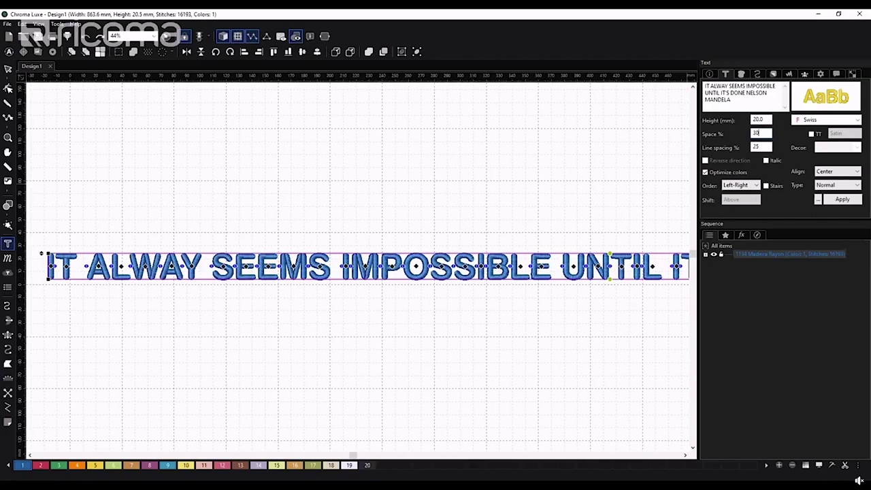
{"action": "left_click", "coordinate": [835, 200]}
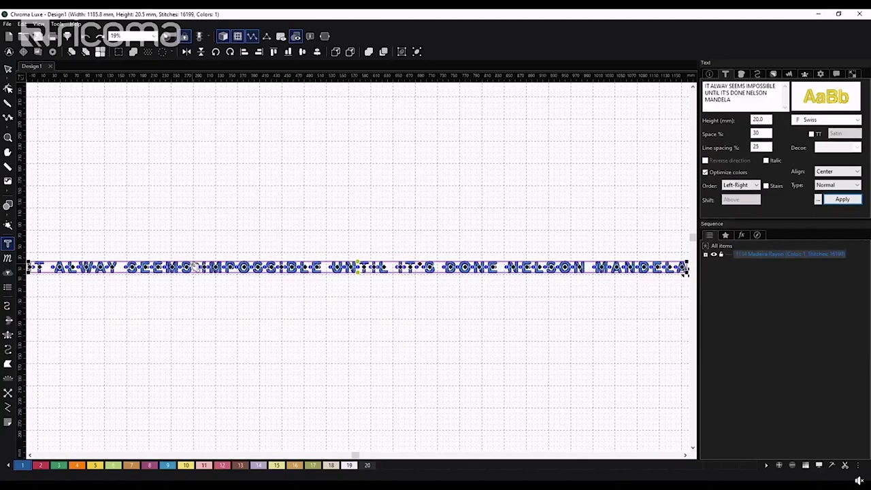
Step: Correct the word "ALWAY" to "ALWAYS" in the quote lettering and apply the change
{"action": "scroll", "coordinate": [191, 266], "scroll_direction": "up", "scroll_amount": 3}
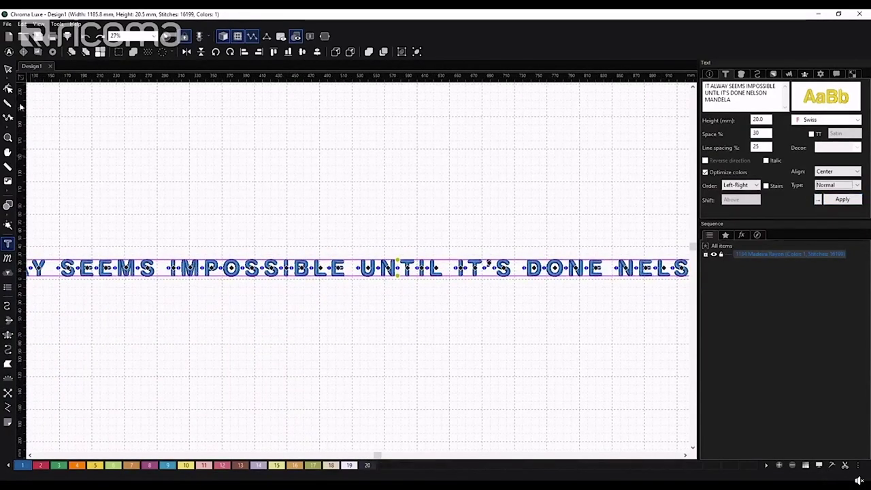
{"action": "left_click", "coordinate": [8, 69]}
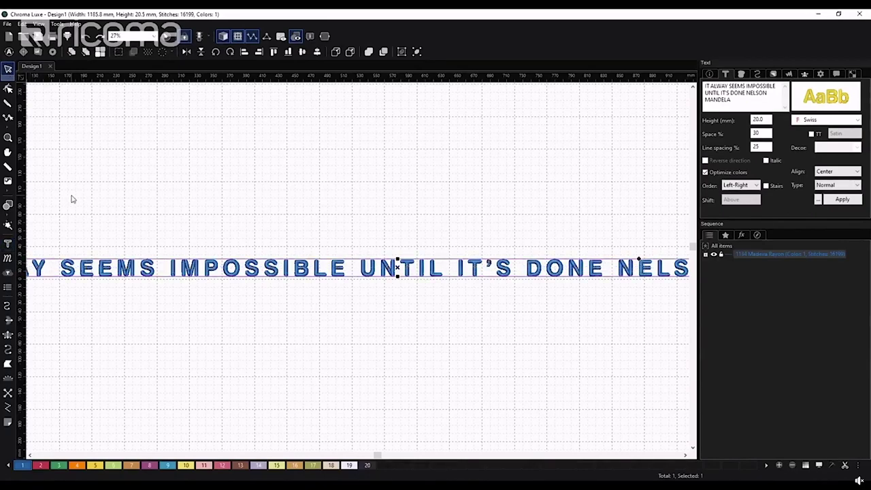
{"action": "left_click", "coordinate": [130, 238]}
{"action": "scroll", "coordinate": [130, 238], "scroll_direction": "left", "scroll_amount": 5}
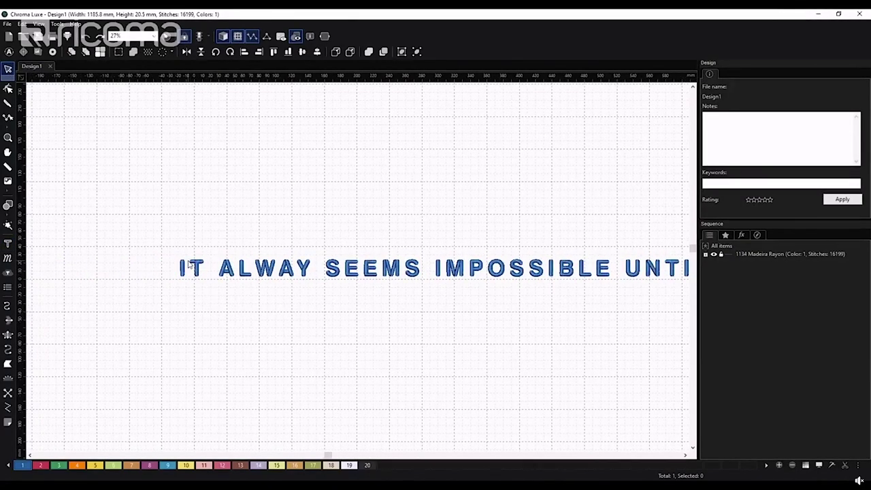
{"action": "scroll", "coordinate": [188, 265], "scroll_direction": "up", "scroll_amount": 5}
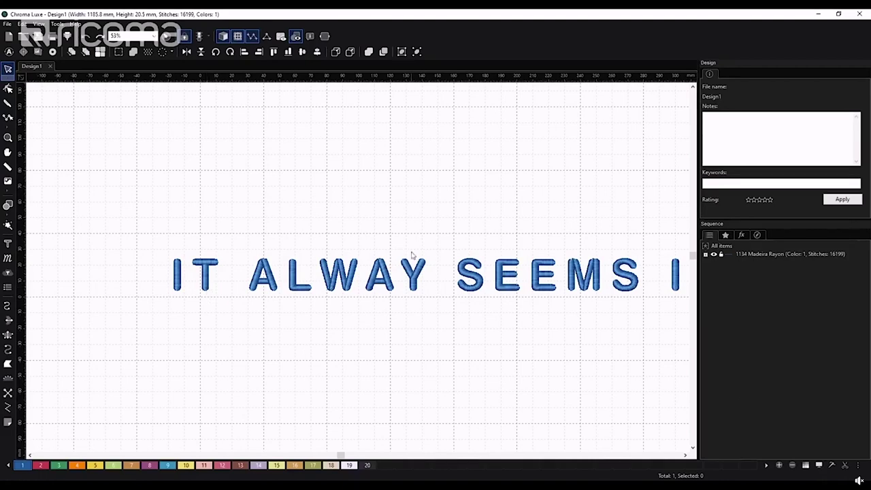
{"action": "left_click", "coordinate": [421, 274]}
{"action": "left_click", "coordinate": [708, 106]}
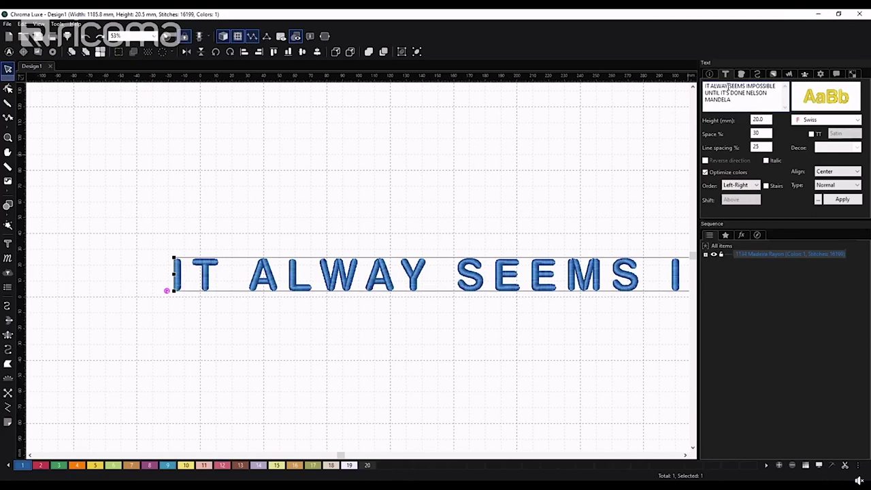
{"action": "left_click", "coordinate": [729, 87]}
{"action": "type", "text": "S"}
{"action": "left_click", "coordinate": [841, 200]}
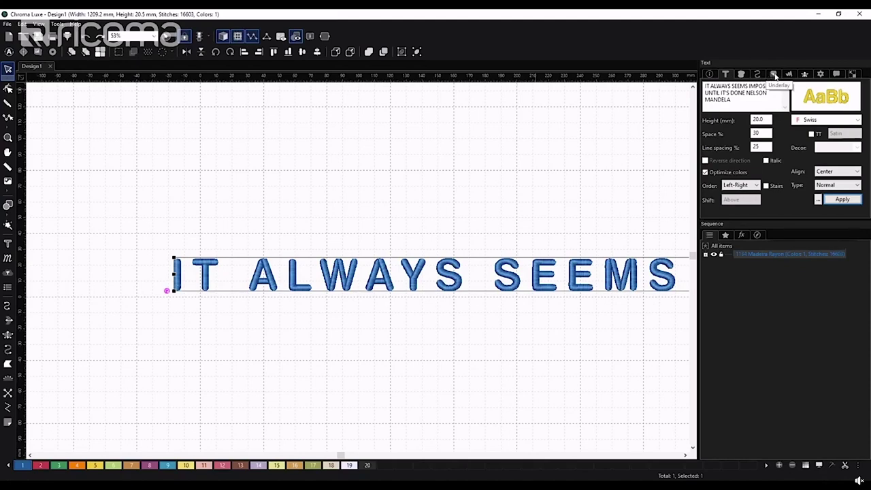
Step: Remove the Parallel underlay from the quote lettering
{"action": "left_click", "coordinate": [773, 74]}
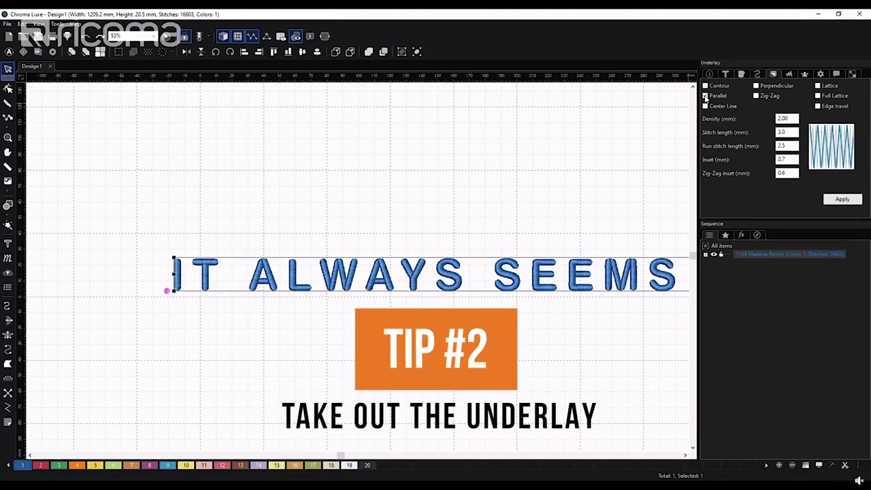
{"action": "left_click", "coordinate": [704, 96]}
{"action": "left_click", "coordinate": [841, 200]}
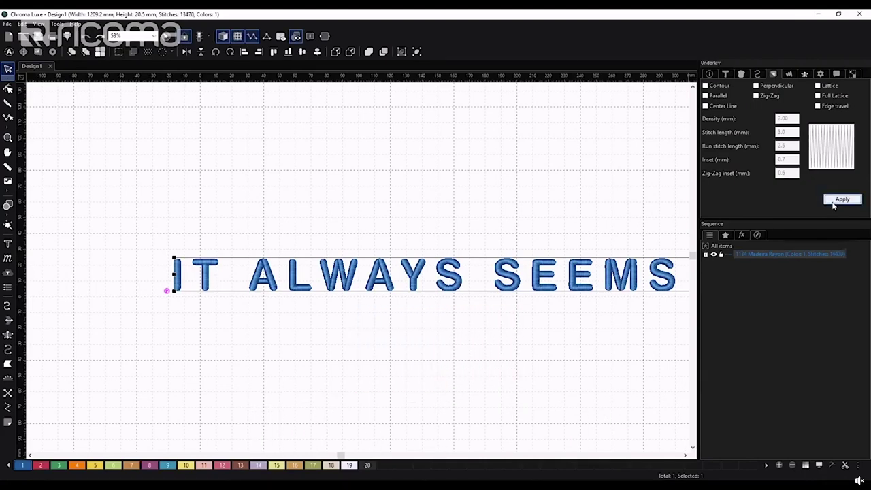
Step: Play the stitch simulation of the lettering, exit it and reselect the text
{"action": "left_click", "coordinate": [183, 38]}
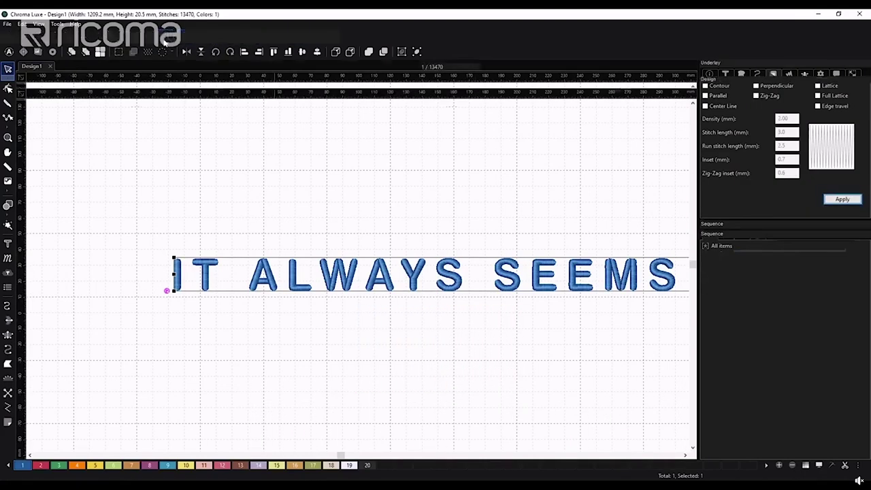
{"action": "left_click_drag", "start_coordinate": [19, 70], "coordinate": [56, 74]}
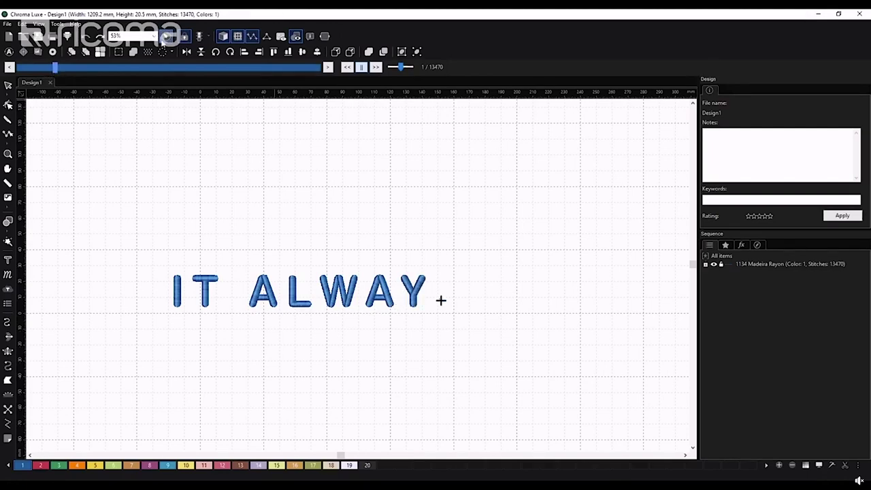
{"action": "key", "text": "Escape"}
{"action": "left_click", "coordinate": [401, 285]}
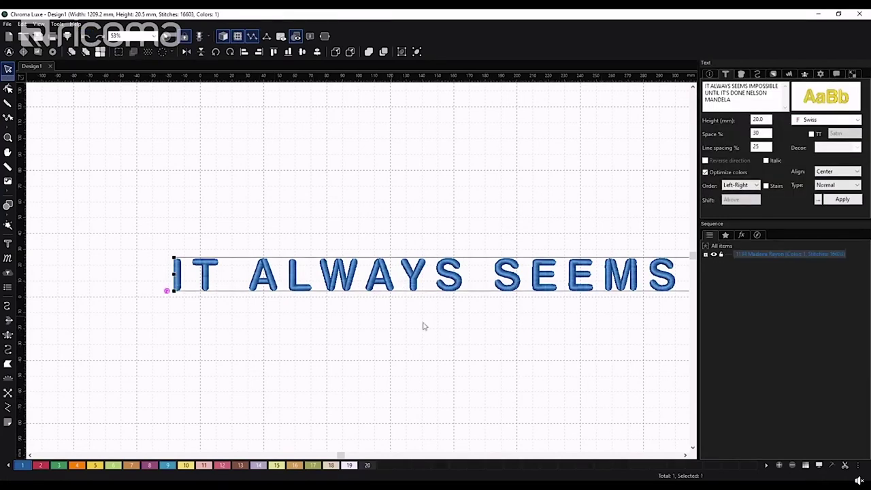
Step: Apply Percentage pull compensation with a value of 150% to the quote lettering
{"action": "left_click", "coordinate": [7, 244]}
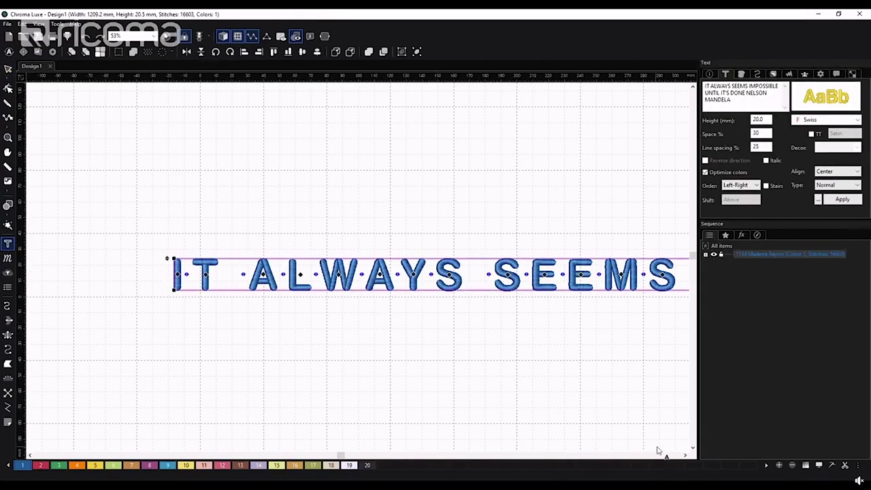
{"action": "left_click", "coordinate": [684, 457]}
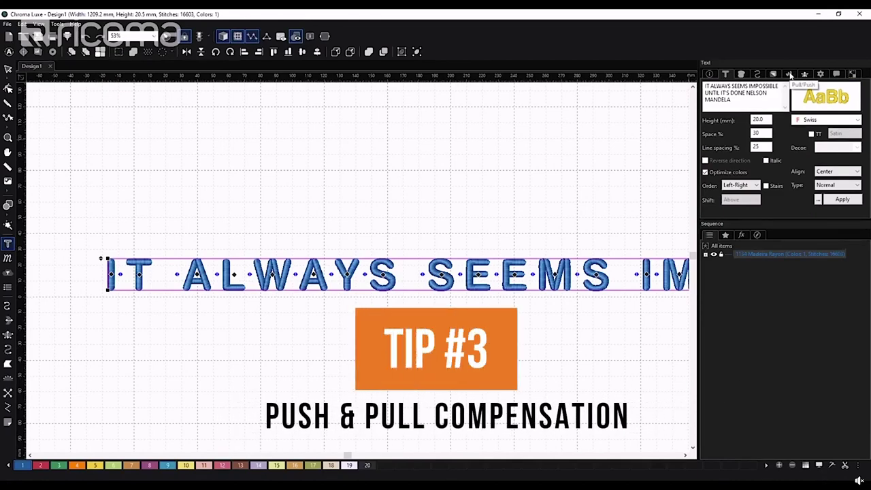
{"action": "left_click", "coordinate": [789, 74]}
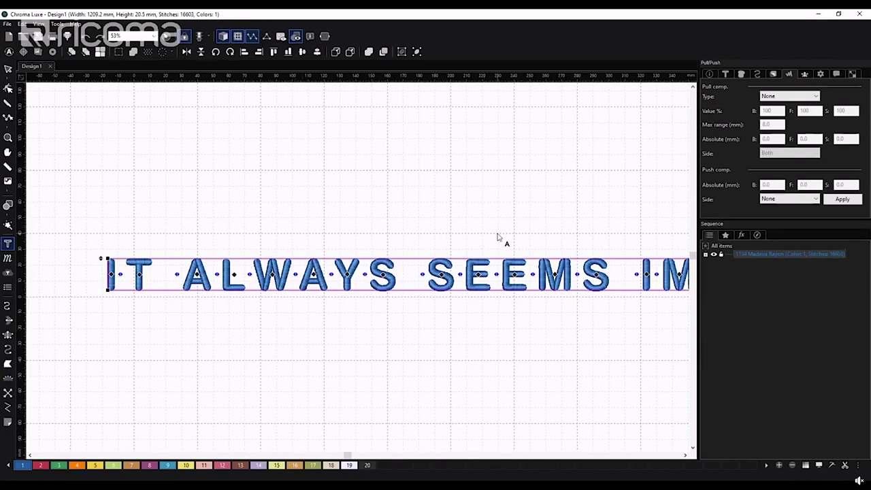
{"action": "left_click", "coordinate": [802, 100]}
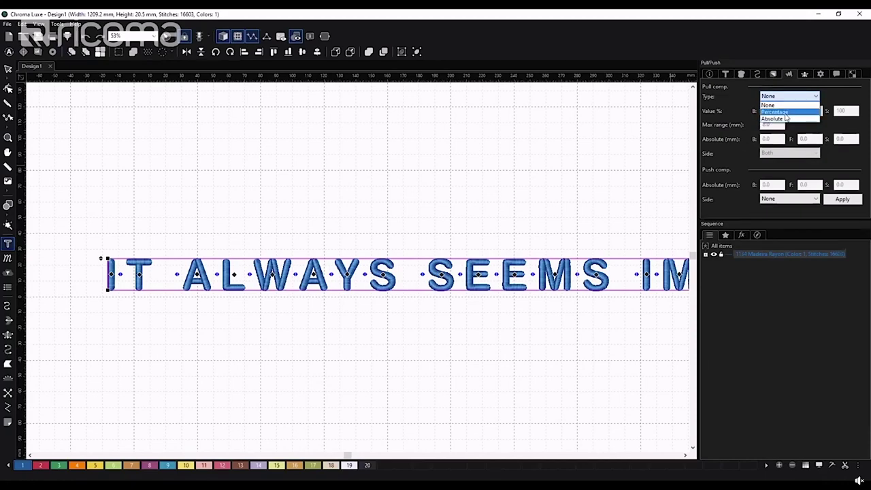
{"action": "left_click", "coordinate": [785, 113]}
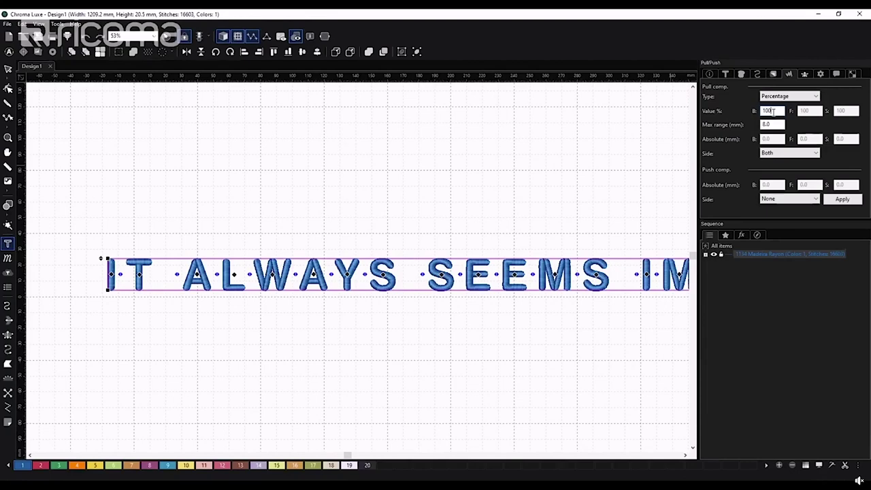
{"action": "key", "text": "BackSpace"}
{"action": "key", "text": "BackSpace"}
{"action": "type", "text": "50"}
{"action": "left_click", "coordinate": [838, 199]}
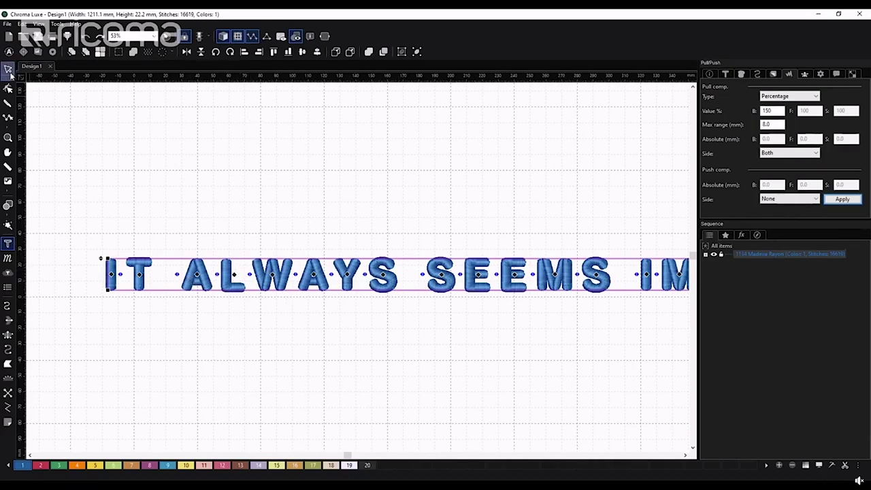
{"action": "left_click", "coordinate": [9, 70]}
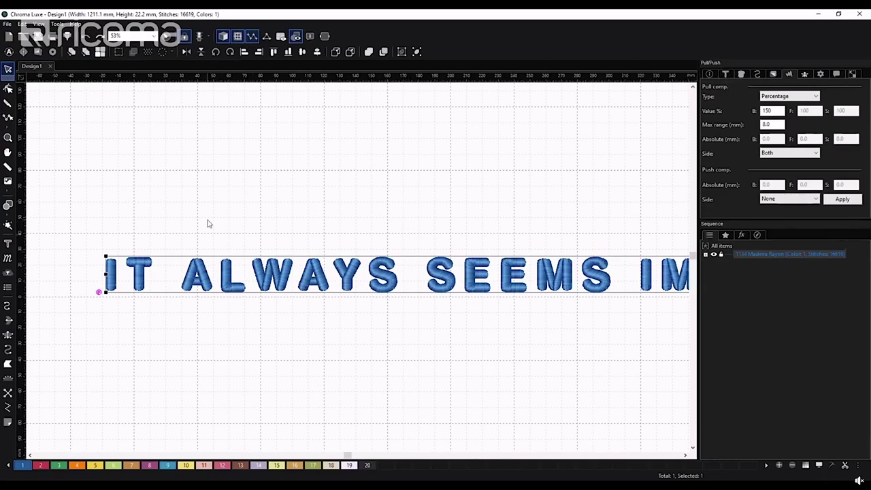
Step: Set the stitch length of the lettering's Satin fill to 2.5 mm
{"action": "left_click", "coordinate": [742, 74]}
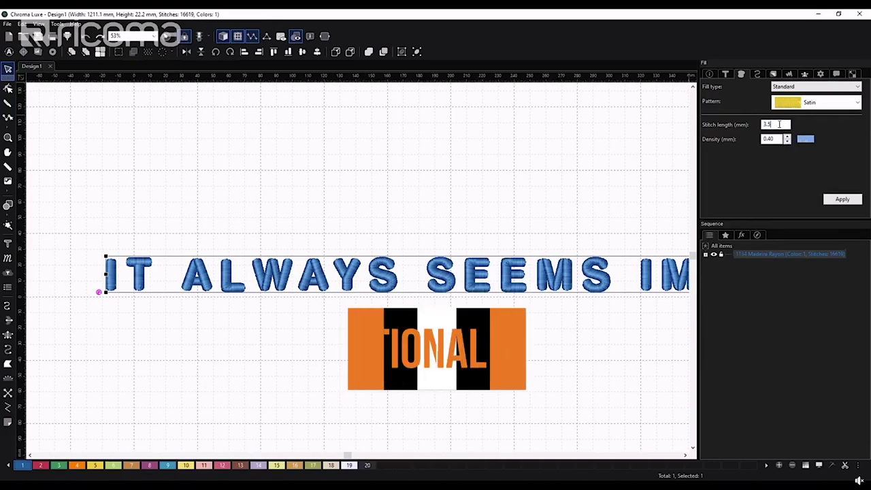
{"action": "left_click", "coordinate": [778, 124]}
{"action": "key", "text": "BackSpace"}
{"action": "key", "text": "BackSpace"}
{"action": "key", "text": "BackSpace"}
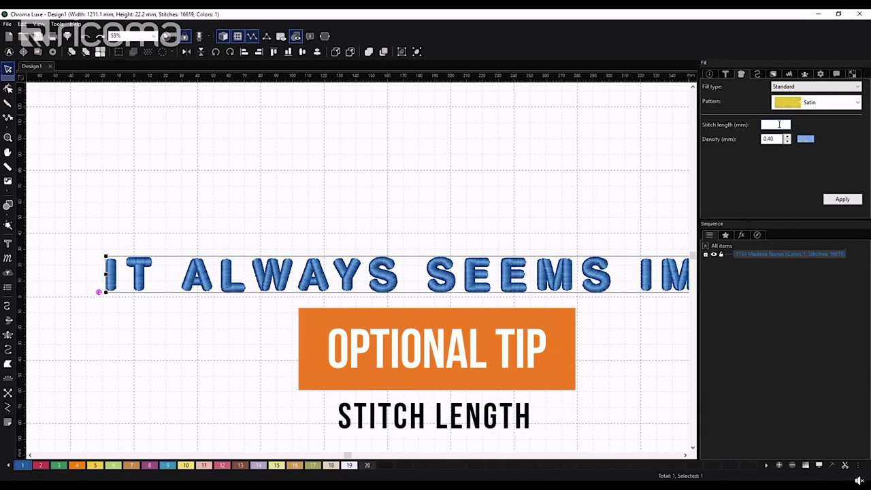
{"action": "type", "text": "2"}
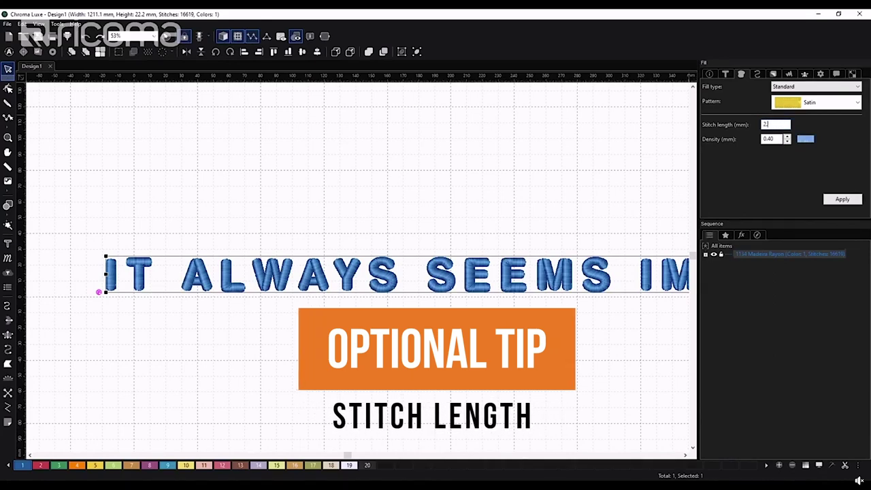
{"action": "type", "text": ".5"}
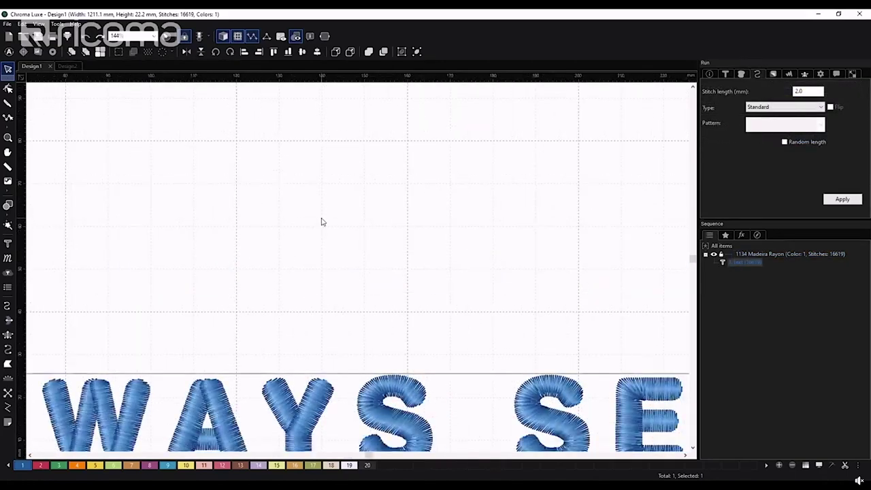
Step: Apply the Bean run type to the quote lettering, undoing and redoing it to compare the stitching
{"action": "scroll", "coordinate": [322, 221], "scroll_direction": "down", "scroll_amount": 3}
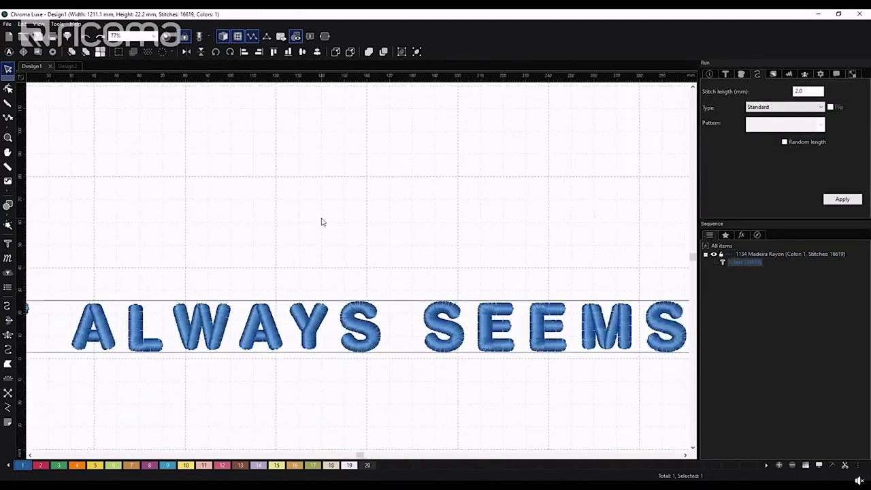
{"action": "scroll", "coordinate": [322, 222], "scroll_direction": "down", "scroll_amount": 1}
{"action": "left_click", "coordinate": [530, 326]}
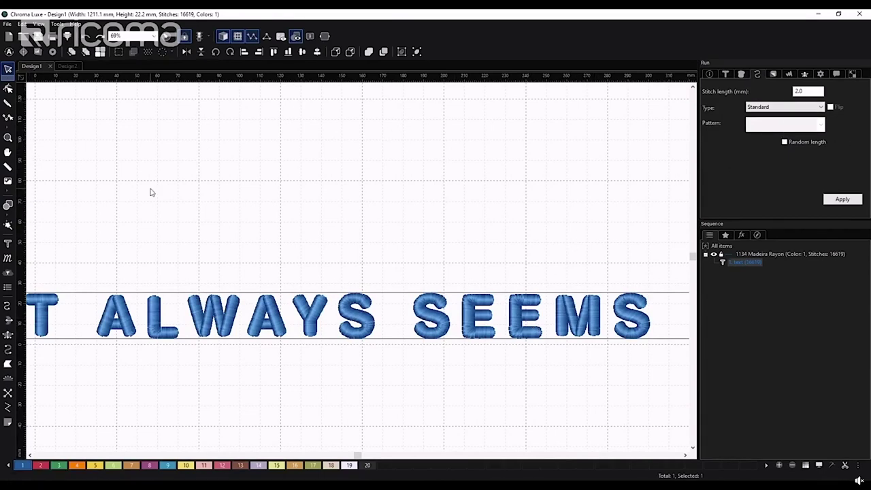
{"action": "left_click", "coordinate": [7, 243]}
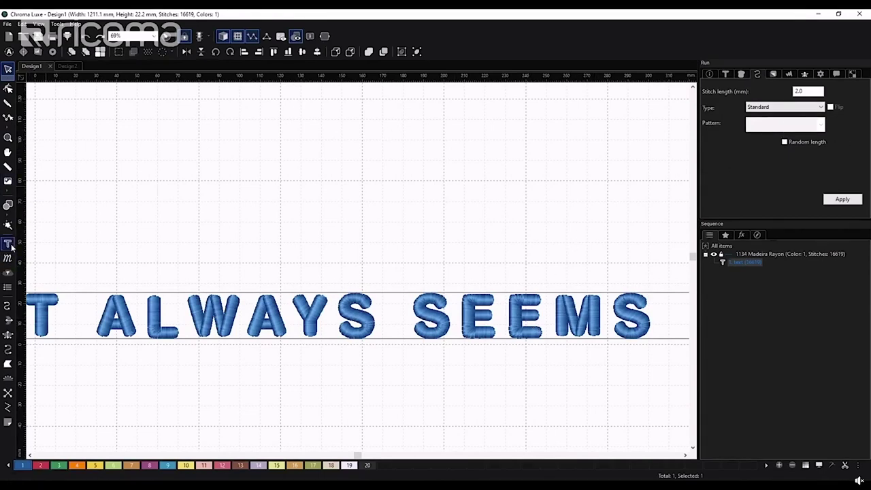
{"action": "left_click", "coordinate": [8, 69]}
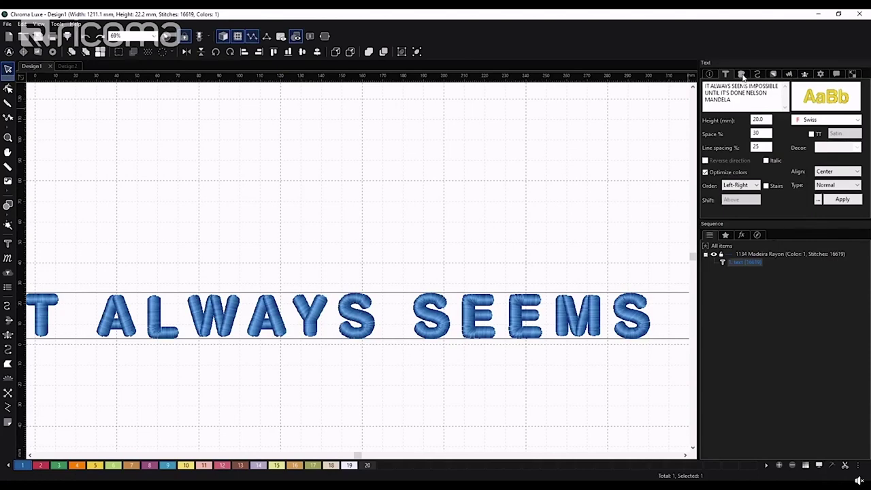
{"action": "left_click", "coordinate": [742, 77]}
{"action": "left_click", "coordinate": [756, 77]}
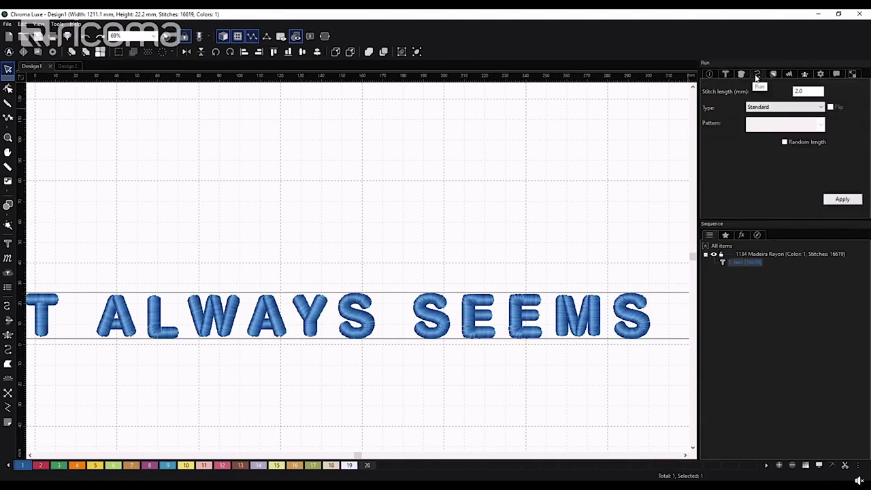
{"action": "left_click", "coordinate": [819, 107]}
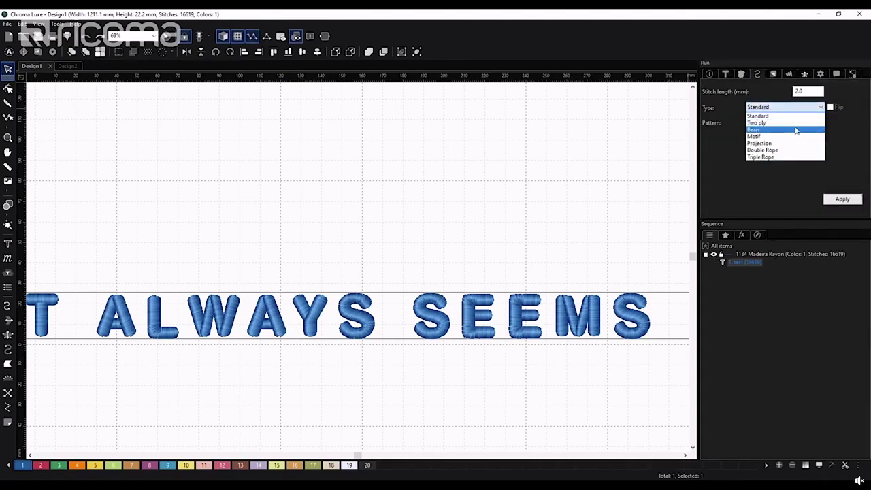
{"action": "left_click", "coordinate": [794, 131]}
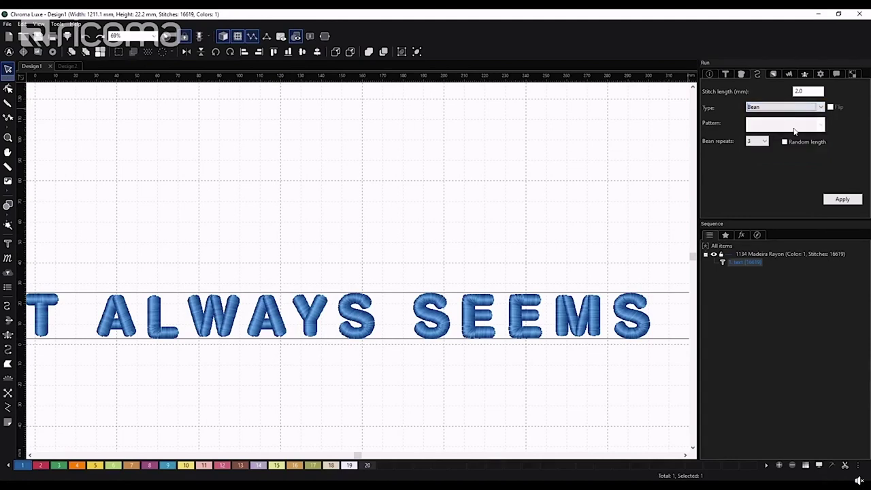
{"action": "left_click", "coordinate": [841, 200]}
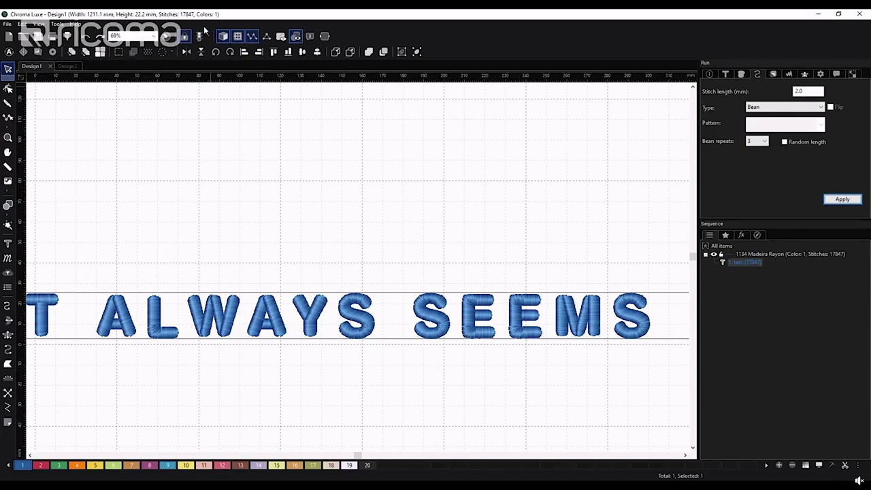
{"action": "left_click", "coordinate": [88, 38]}
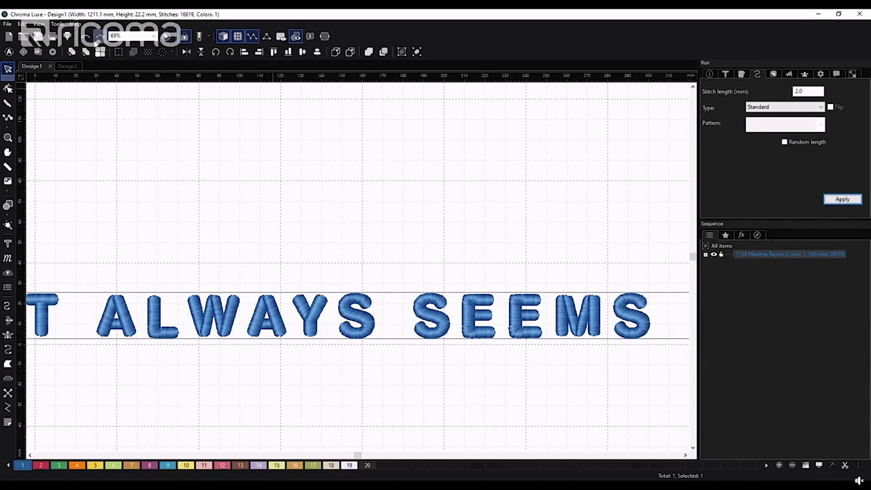
{"action": "left_click", "coordinate": [99, 40]}
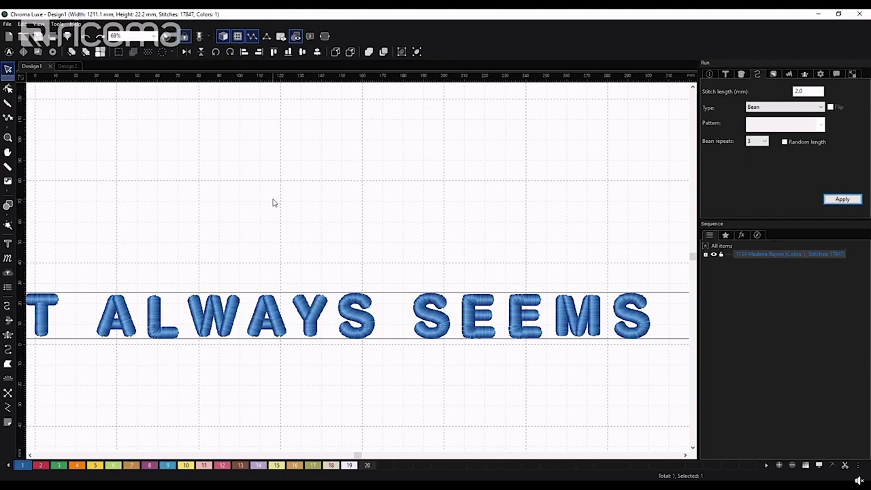
Step: Convert the quote text object into separate editable groups, one per letter
{"action": "scroll", "coordinate": [272, 201], "scroll_direction": "down", "scroll_amount": 2}
{"action": "scroll", "coordinate": [272, 202], "scroll_direction": "down", "scroll_amount": 2}
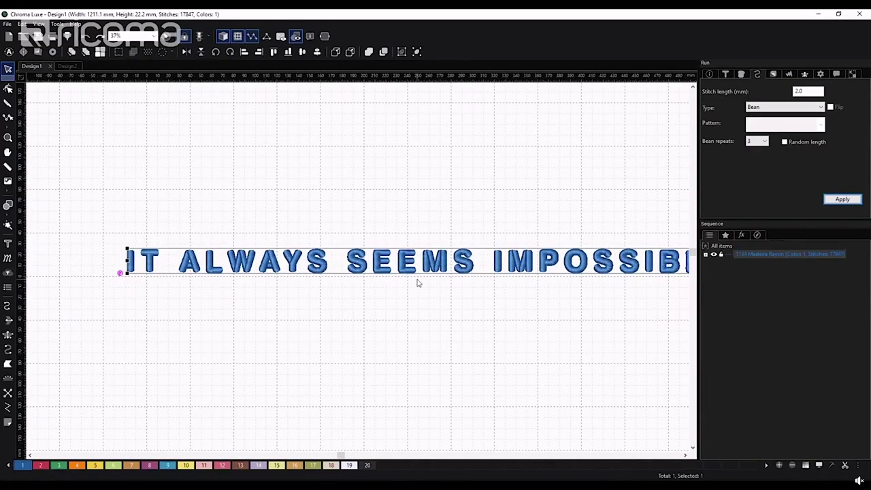
{"action": "scroll", "coordinate": [417, 282], "scroll_direction": "down", "scroll_amount": 2}
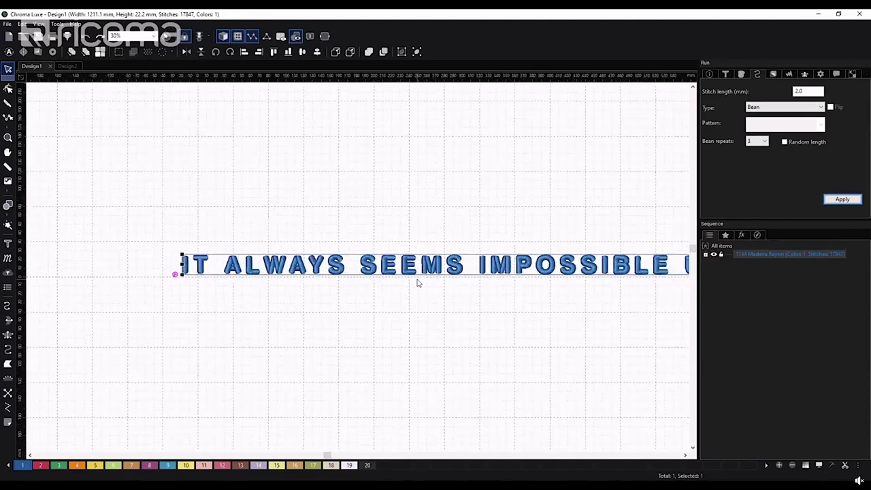
{"action": "left_click", "coordinate": [684, 454]}
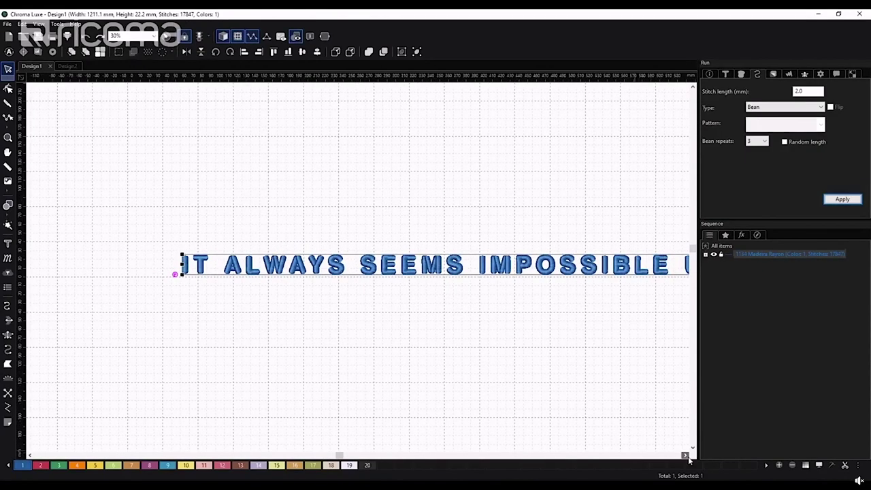
{"action": "double_click", "coordinate": [538, 266]}
{"action": "scroll", "coordinate": [537, 265], "scroll_direction": "down", "scroll_amount": 1}
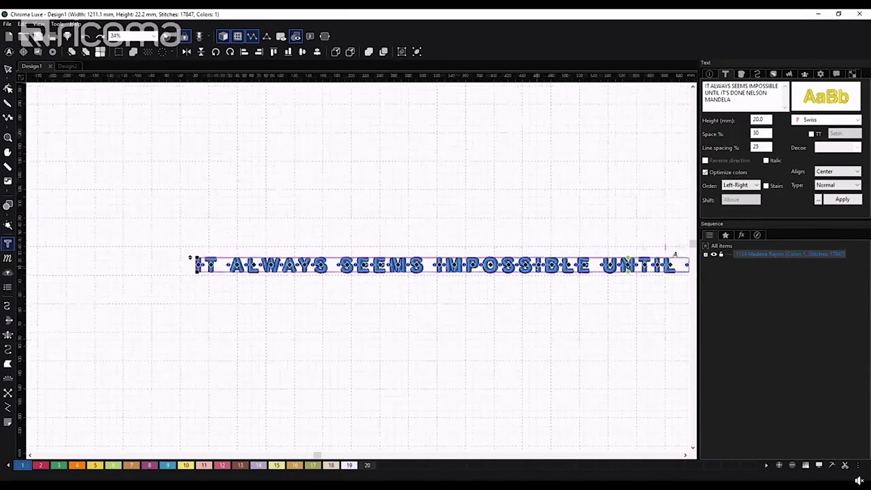
{"action": "left_click", "coordinate": [316, 279]}
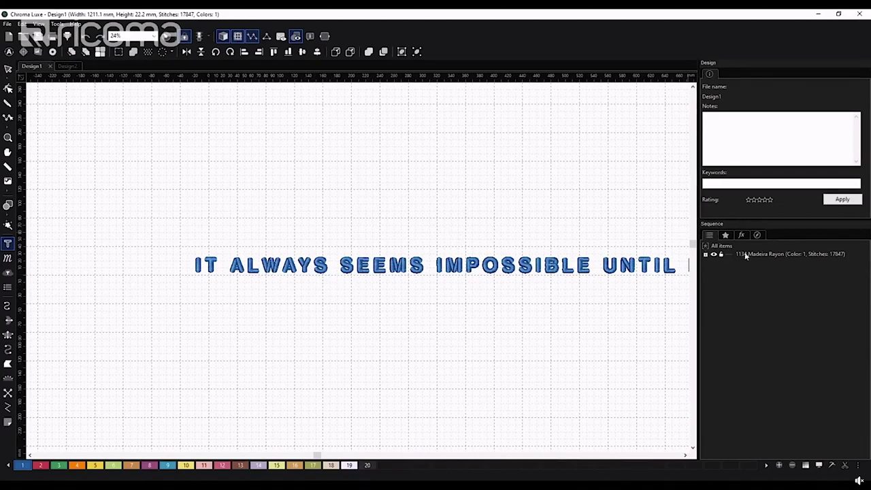
{"action": "left_click", "coordinate": [746, 254]}
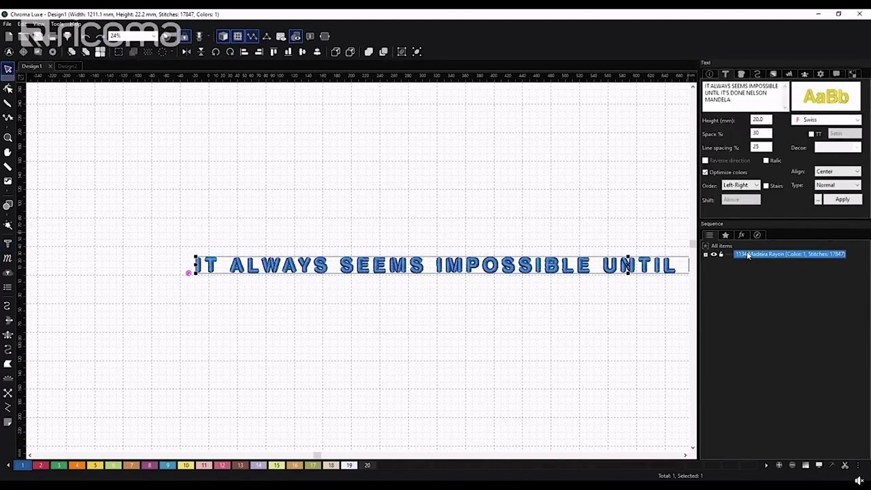
{"action": "right_click", "coordinate": [746, 254]}
{"action": "left_click", "coordinate": [784, 377]}
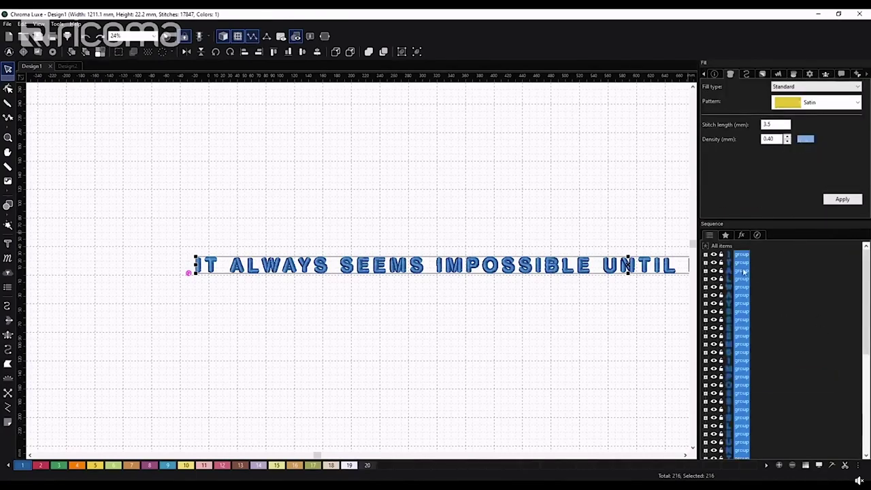
Step: Group the letters of IT ALWAYS SEEMS into one object
{"action": "left_click", "coordinate": [685, 455]}
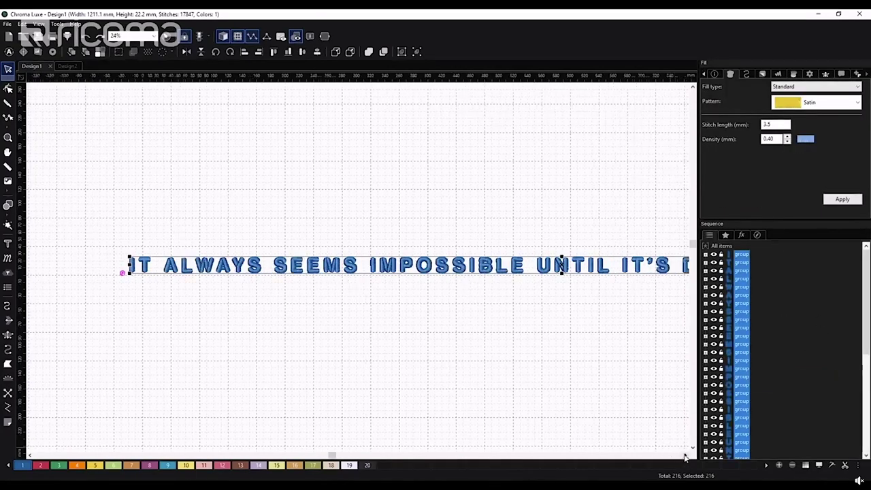
{"action": "scroll", "coordinate": [602, 350], "scroll_direction": "down", "scroll_amount": 2}
{"action": "left_click_drag", "start_coordinate": [78, 258], "coordinate": [253, 318]}
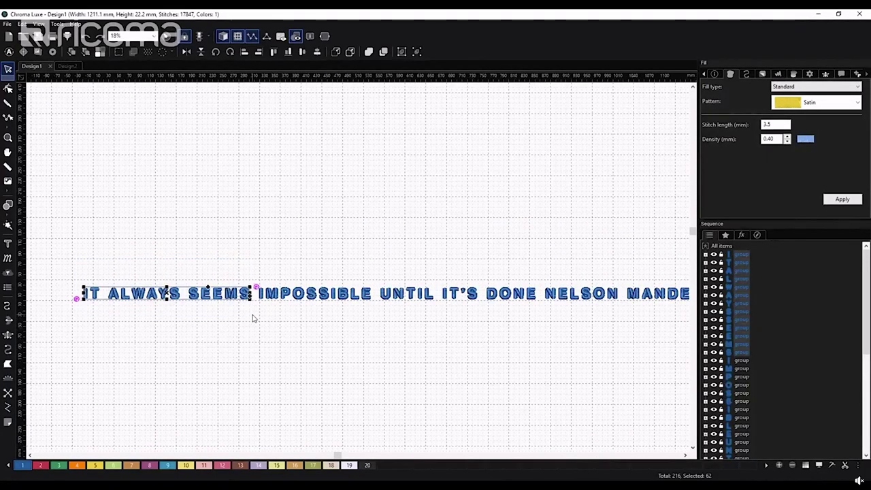
{"action": "right_click", "coordinate": [217, 294]}
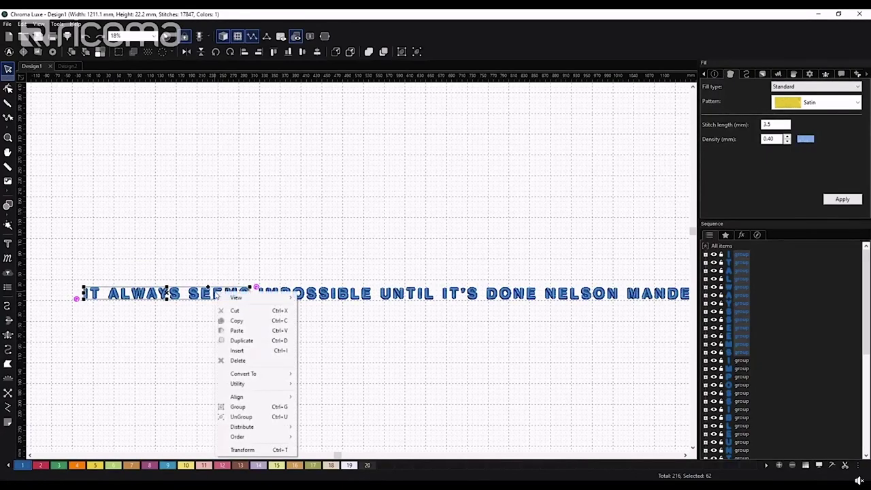
{"action": "left_click", "coordinate": [242, 406]}
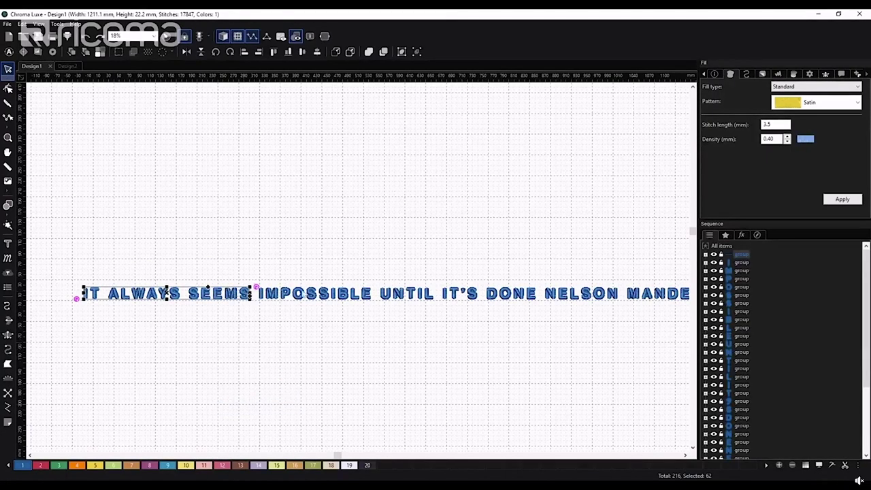
Step: Group the letters of the word IMPOSSIBLE into one object
{"action": "left_click", "coordinate": [298, 264]}
{"action": "left_click", "coordinate": [277, 294]}
{"action": "left_click_drag", "start_coordinate": [260, 278], "coordinate": [387, 317]}
{"action": "right_click", "coordinate": [380, 299]}
{"action": "left_click", "coordinate": [384, 412]}
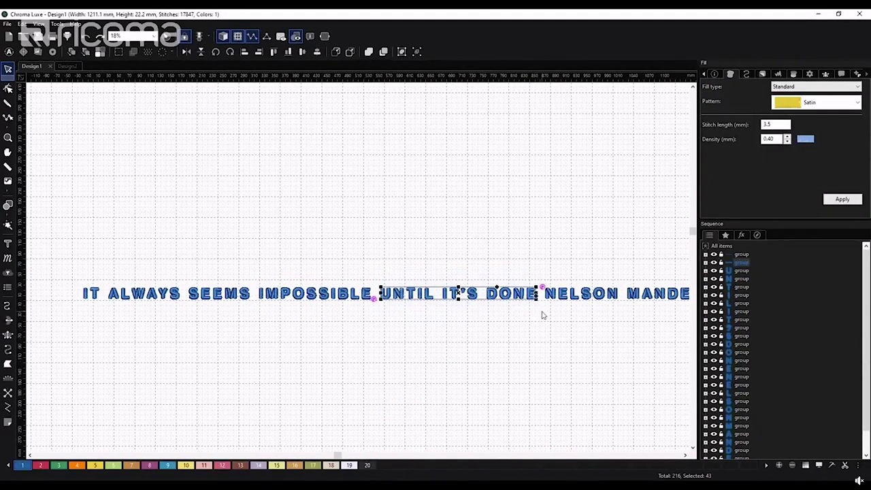
Step: Group the letters of UNTIL IT'S DONE and those of NELSON MANDELA as two separate objects
{"action": "scroll", "coordinate": [542, 313], "scroll_direction": "right", "scroll_amount": 3}
{"action": "left_click_drag", "start_coordinate": [406, 277], "coordinate": [593, 308]}
{"action": "right_click", "coordinate": [449, 301]}
{"action": "left_click", "coordinate": [452, 414]}
Step: Move IMPOSSIBLE underneath IT ALWAYS SEEMS as the second line, roughly centred
{"action": "scroll", "coordinate": [233, 349], "scroll_direction": "up", "scroll_amount": 1}
{"action": "scroll", "coordinate": [234, 350], "scroll_direction": "left", "scroll_amount": 3}
{"action": "left_click", "coordinate": [333, 292]}
{"action": "left_click_drag", "start_coordinate": [333, 292], "coordinate": [150, 314]}
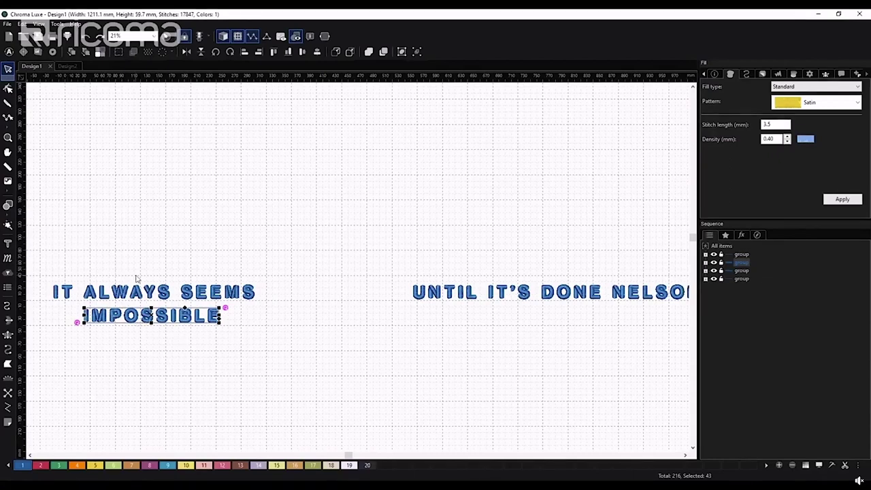
Step: Select only the UNTIL IT'S DONE group and move it underneath IMPOSSIBLE as the third line
{"action": "left_click_drag", "start_coordinate": [411, 249], "coordinate": [604, 353]}
{"action": "left_click_drag", "start_coordinate": [512, 296], "coordinate": [169, 359]}
{"action": "left_click", "coordinate": [467, 261]}
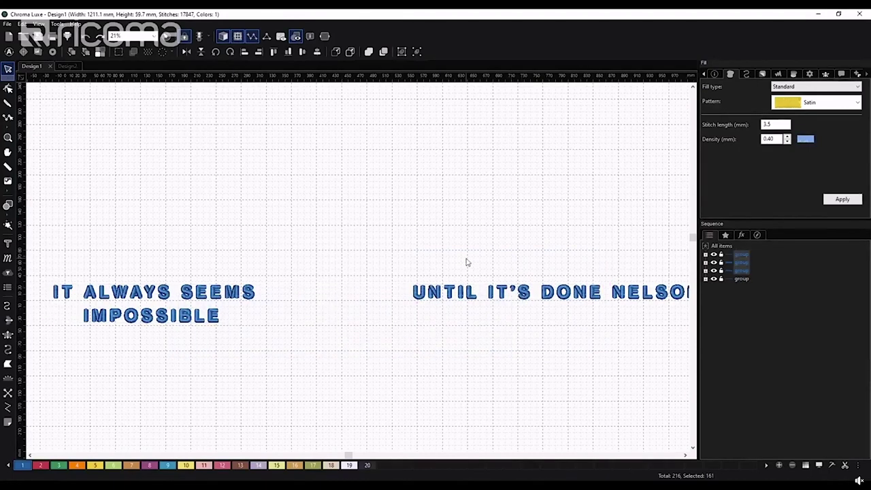
{"action": "left_click_drag", "start_coordinate": [409, 274], "coordinate": [606, 321]}
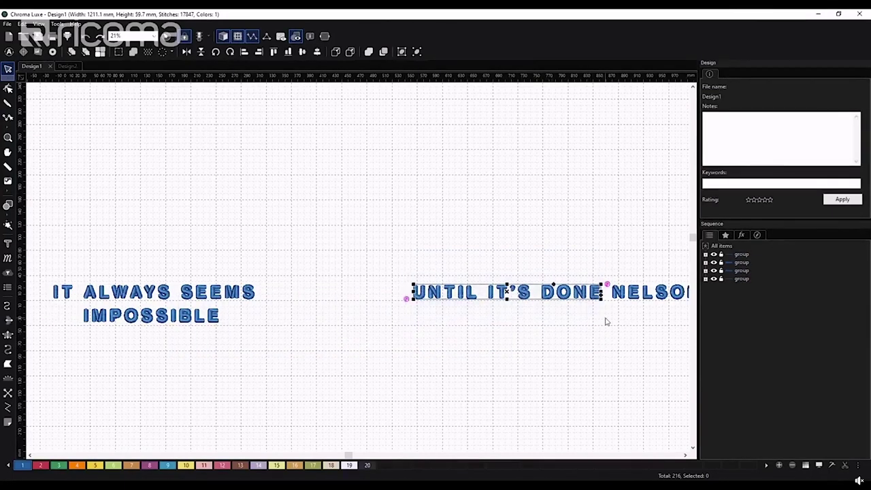
{"action": "left_click_drag", "start_coordinate": [502, 294], "coordinate": [146, 343]}
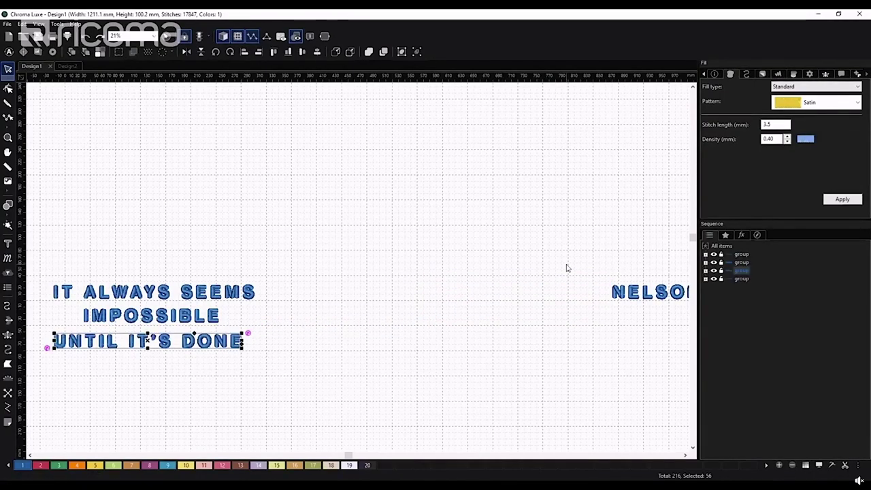
Step: Move NELSON MANDELA below the other lines with a wider gap, and centre-align all four lines horizontally
{"action": "scroll", "coordinate": [567, 267], "scroll_direction": "down", "scroll_amount": 1}
{"action": "left_click", "coordinate": [610, 288]}
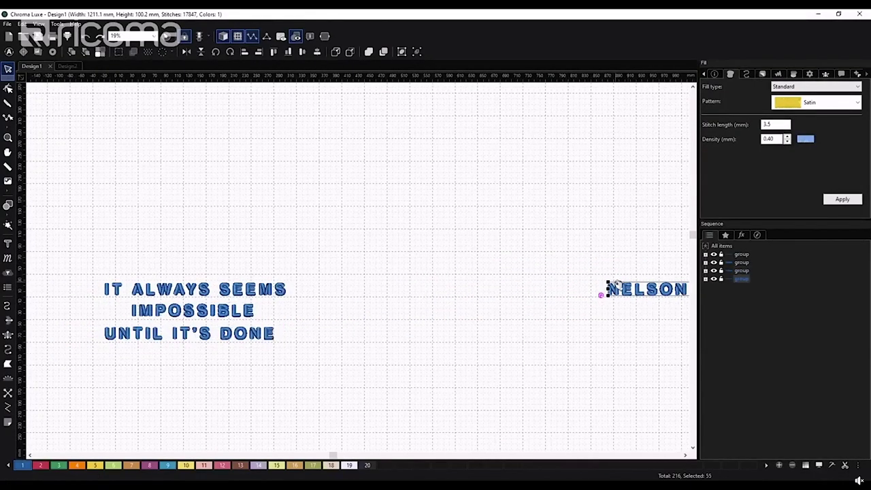
{"action": "left_click_drag", "start_coordinate": [645, 288], "coordinate": [132, 371]}
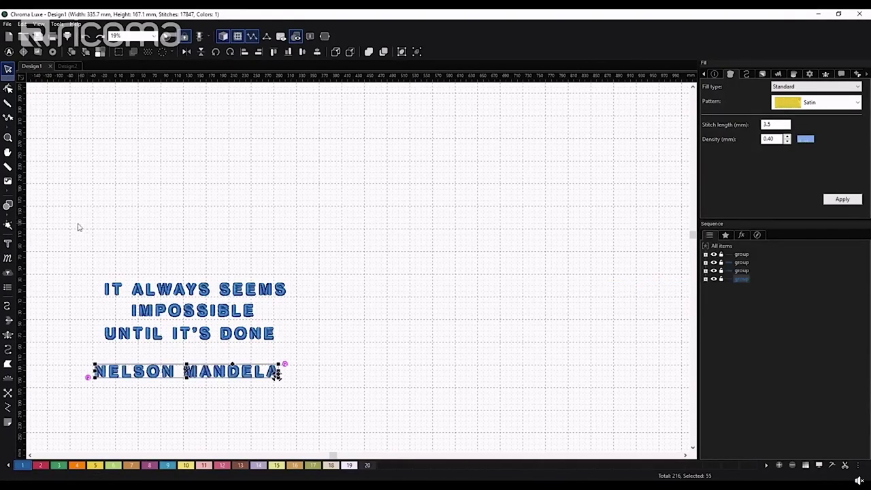
{"action": "left_click_drag", "start_coordinate": [64, 223], "coordinate": [311, 407]}
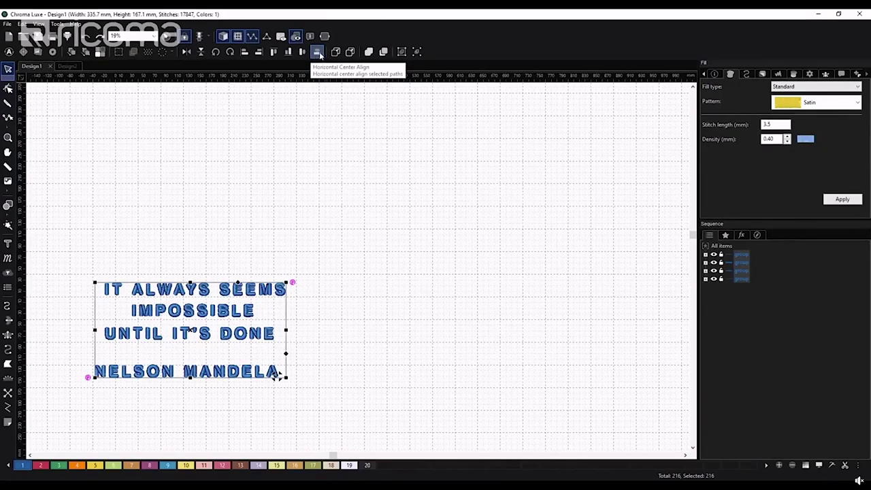
{"action": "left_click", "coordinate": [317, 52]}
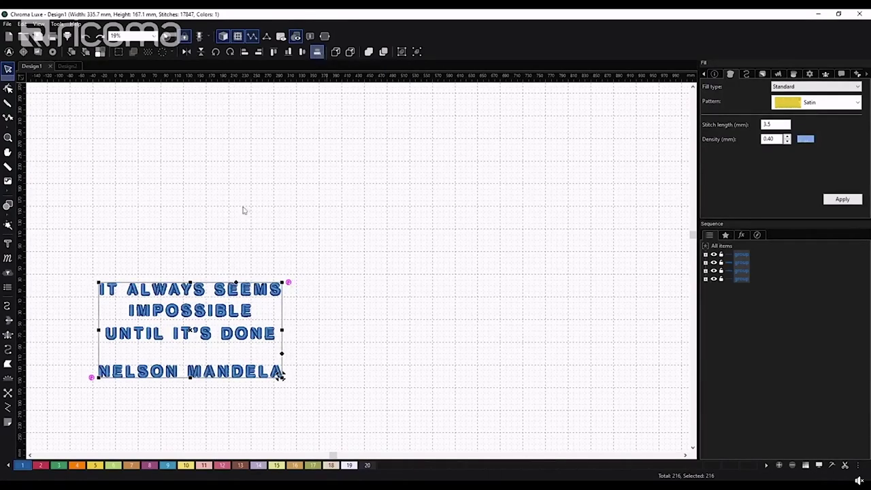
Step: Scale the whole quote down to about 83 mm wide and measure the height of its first letter
{"action": "left_click_drag", "start_coordinate": [193, 333], "coordinate": [387, 277]}
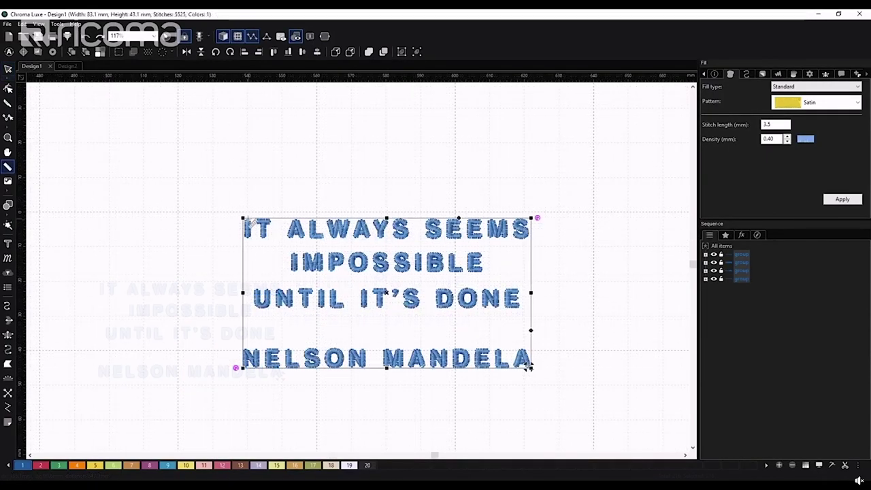
{"action": "left_click_drag", "start_coordinate": [246, 219], "coordinate": [250, 239]}
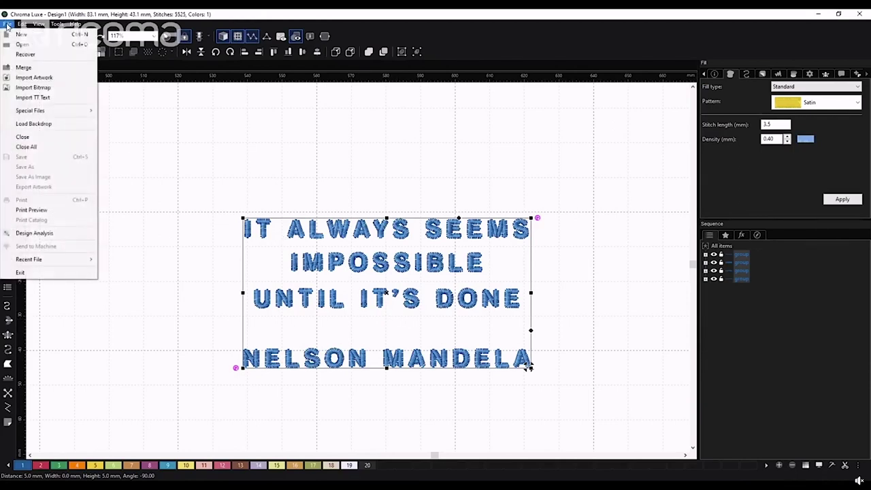
Step: Import the nelson-mandela-face PNG image from the Desktop as a bitmap
{"action": "left_click", "coordinate": [44, 90]}
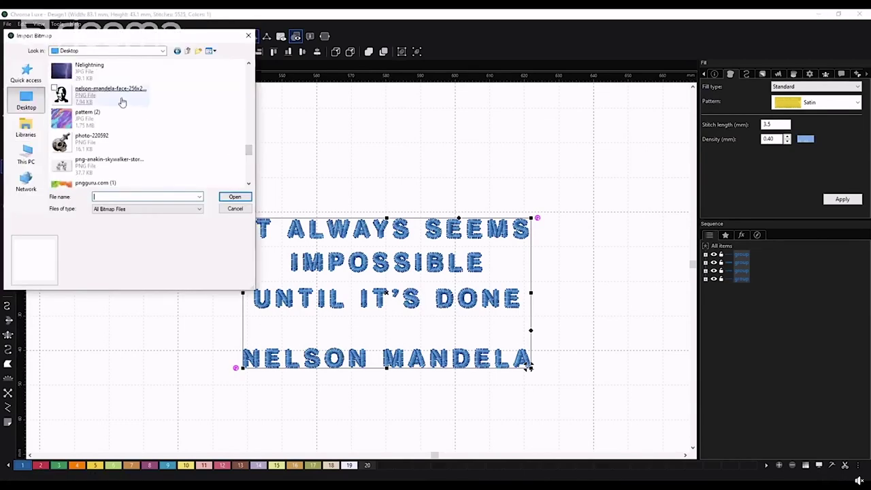
{"action": "left_click", "coordinate": [122, 95]}
{"action": "left_click", "coordinate": [235, 197]}
Step: Choose CAP HOOP (300 x 90 mm) as the hoop for the design
{"action": "left_click", "coordinate": [325, 37]}
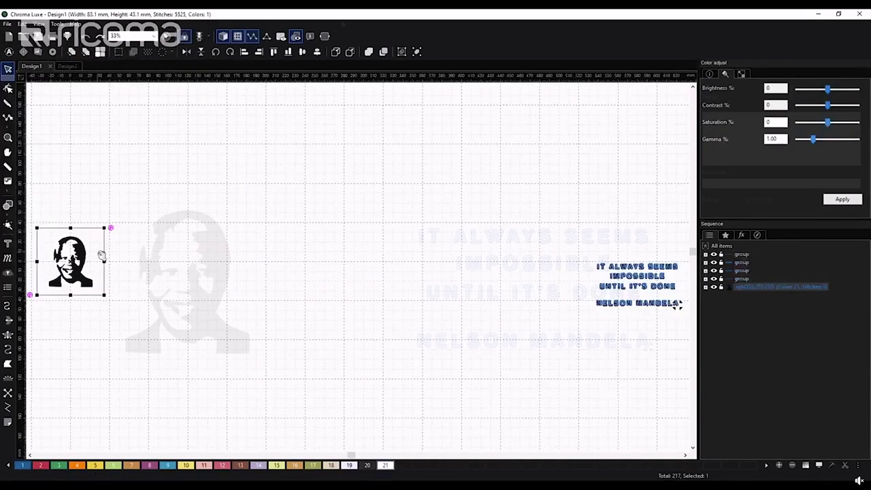
{"action": "left_click", "coordinate": [325, 38]}
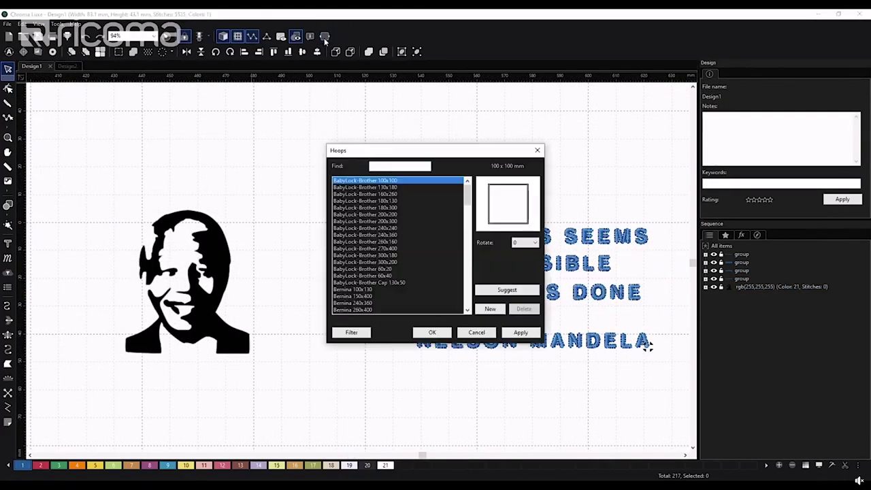
{"action": "key", "text": "c"}
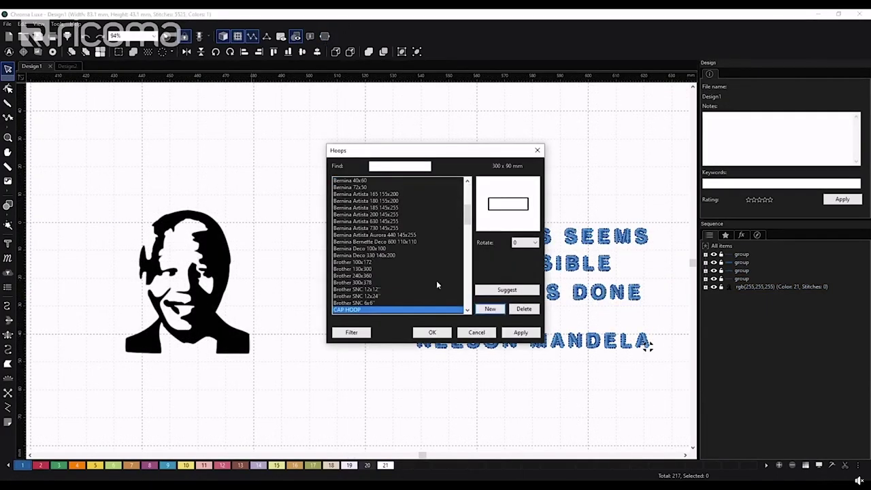
{"action": "left_click", "coordinate": [431, 332]}
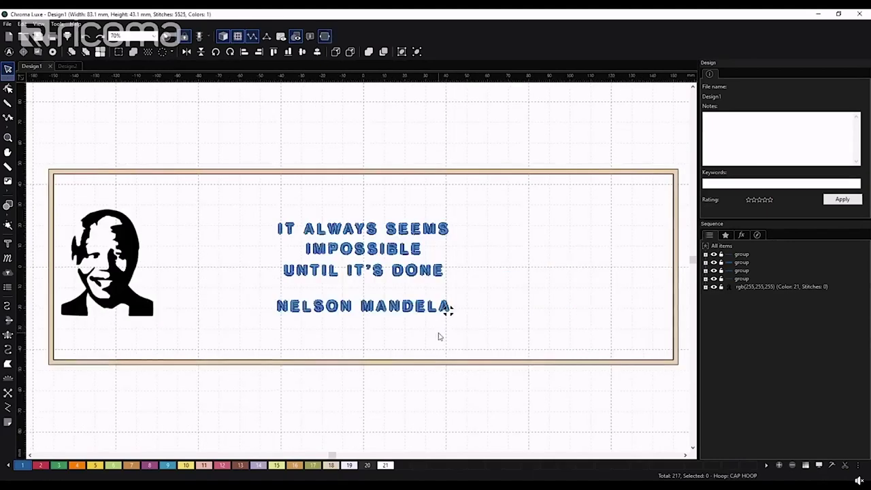
Step: Move the four-line quote into the right half of the hoop and the portrait into its left half, keeping a gap between them
{"action": "left_click_drag", "start_coordinate": [263, 207], "coordinate": [513, 339]}
{"action": "left_click_drag", "start_coordinate": [361, 267], "coordinate": [524, 263]}
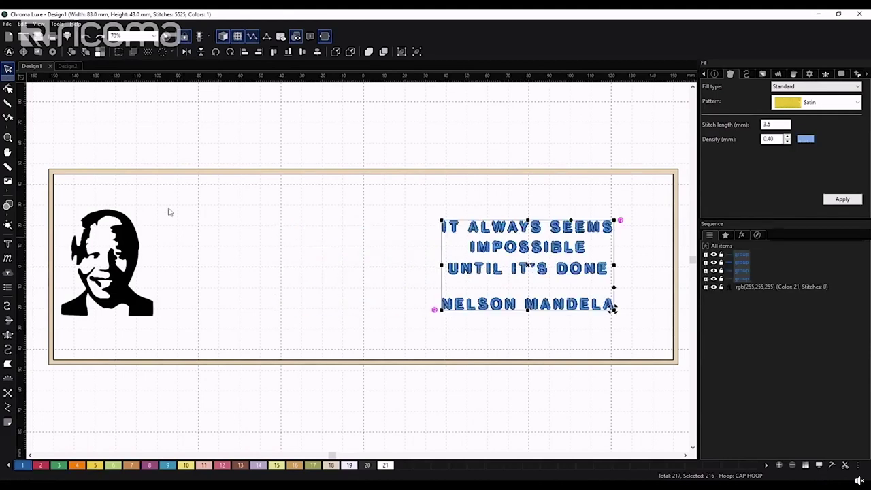
{"action": "left_click_drag", "start_coordinate": [108, 263], "coordinate": [273, 260]}
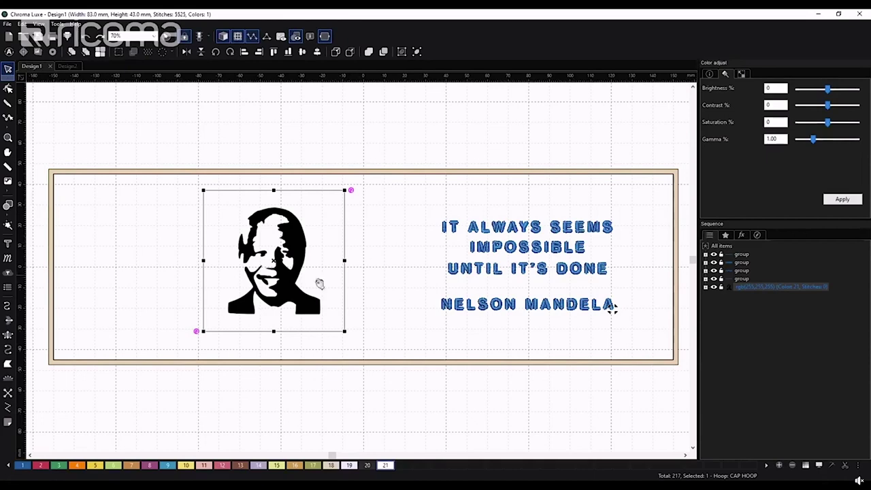
{"action": "left_click_drag", "start_coordinate": [273, 264], "coordinate": [238, 264]}
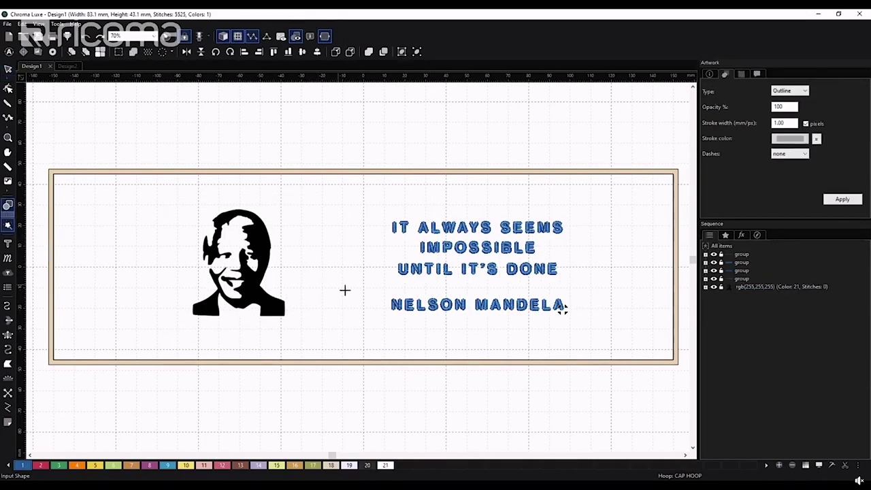
Step: Draw a thin horizontal rectangle about 7 mm long as a dash just in front of NELSON MANDELA
{"action": "scroll", "coordinate": [365, 300], "scroll_direction": "up", "scroll_amount": 2}
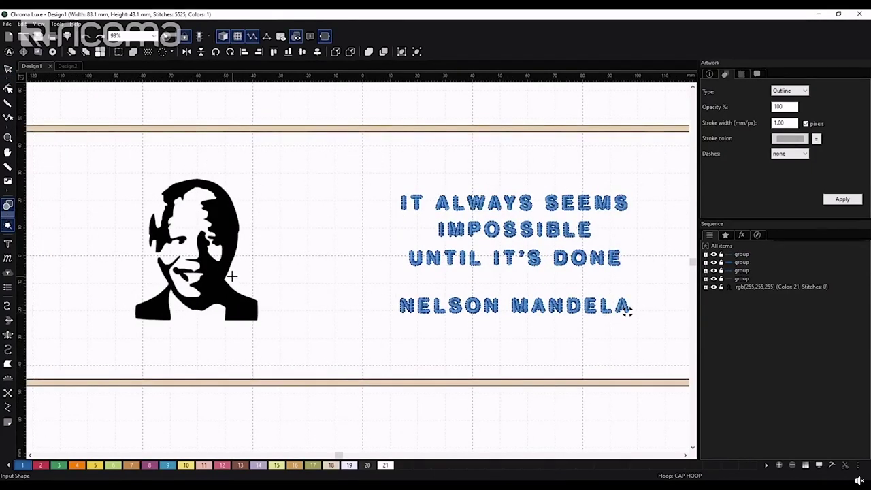
{"action": "left_click", "coordinate": [8, 221]}
{"action": "left_click", "coordinate": [27, 232]}
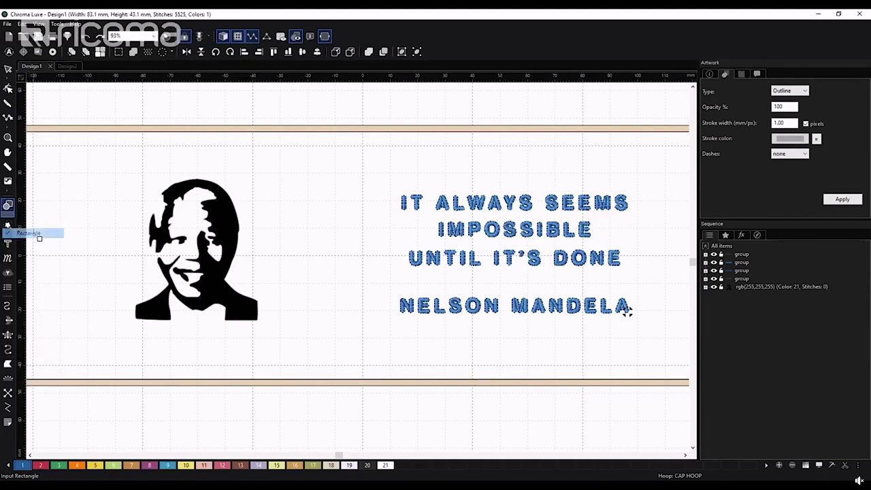
{"action": "left_click_drag", "start_coordinate": [365, 301], "coordinate": [385, 306]}
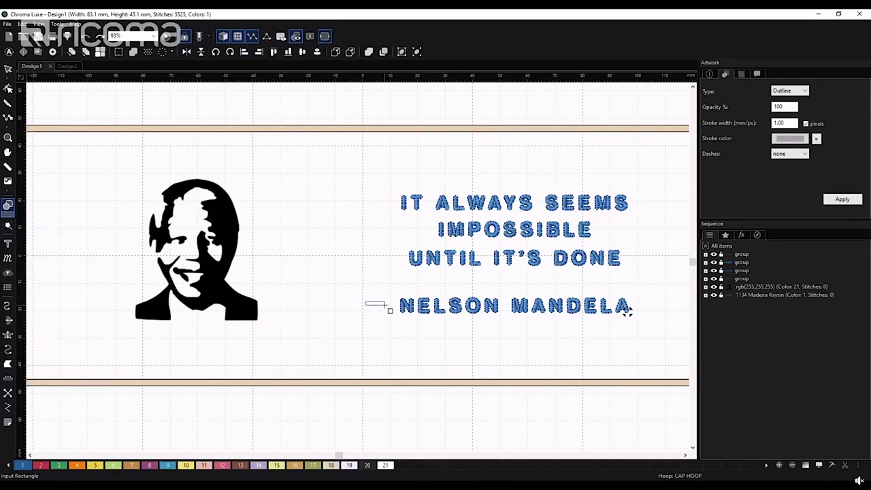
Step: Convert the dash rectangle in front of NELSON MANDELA to Satin stitches
{"action": "left_click", "coordinate": [8, 69]}
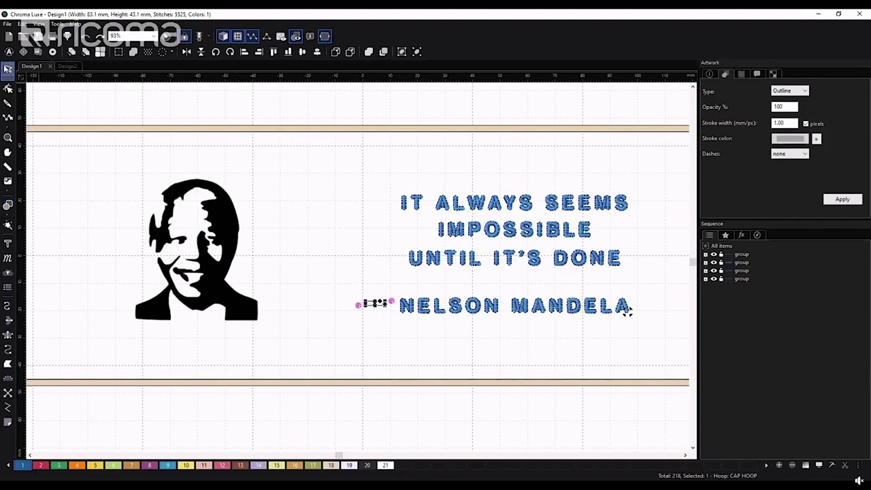
{"action": "right_click", "coordinate": [374, 303]}
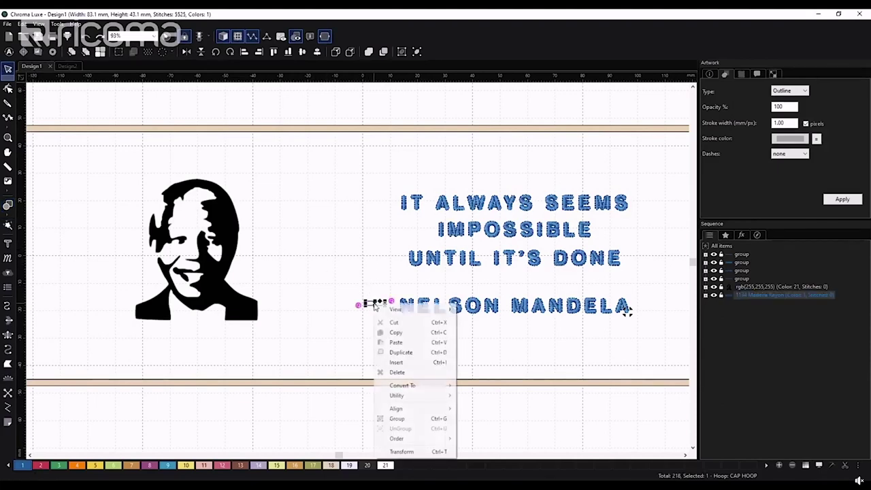
{"action": "mouse_move", "coordinate": [401, 385]}
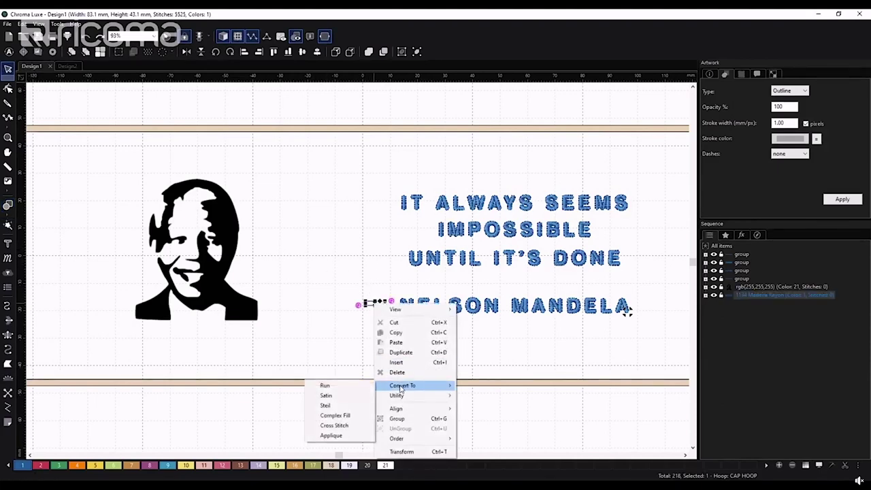
{"action": "left_click", "coordinate": [325, 395]}
{"action": "left_click", "coordinate": [409, 334]}
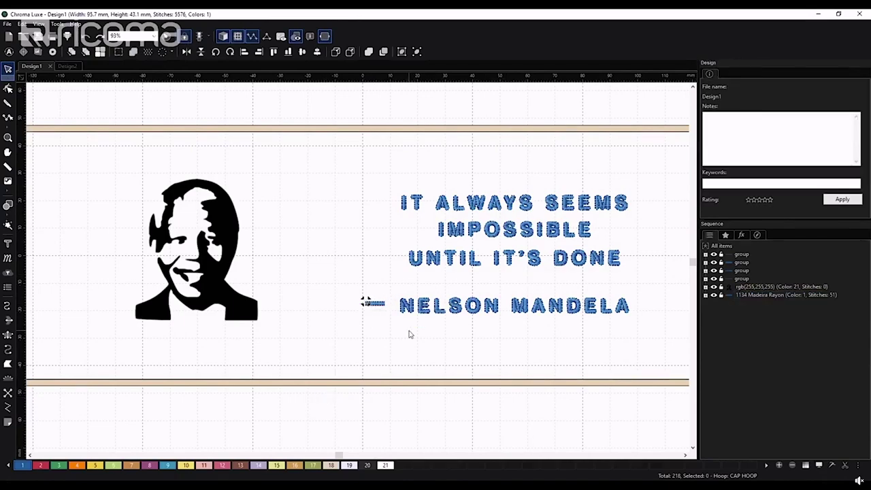
Step: Move the satin dash closer to NELSON MANDELA, level with the letters' middle, and set its stitch length to 2.5 mm
{"action": "scroll", "coordinate": [340, 304], "scroll_direction": "up", "scroll_amount": 4}
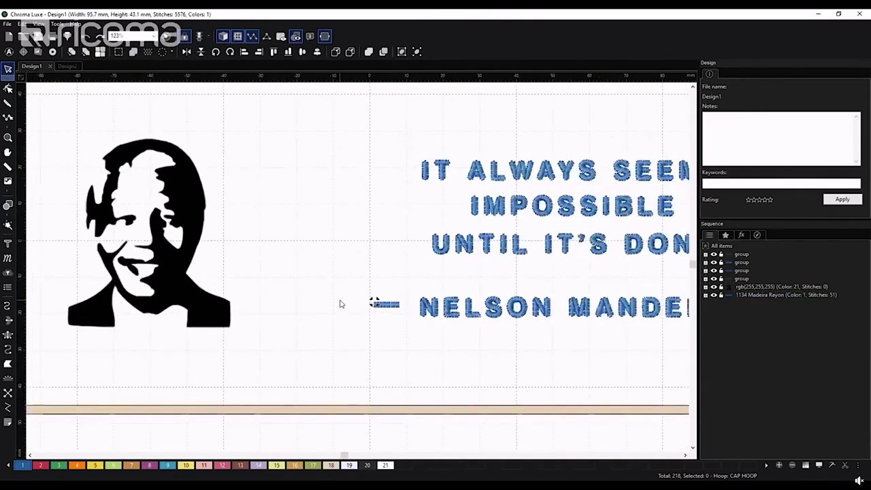
{"action": "left_click", "coordinate": [267, 307]}
{"action": "left_click", "coordinate": [779, 124]}
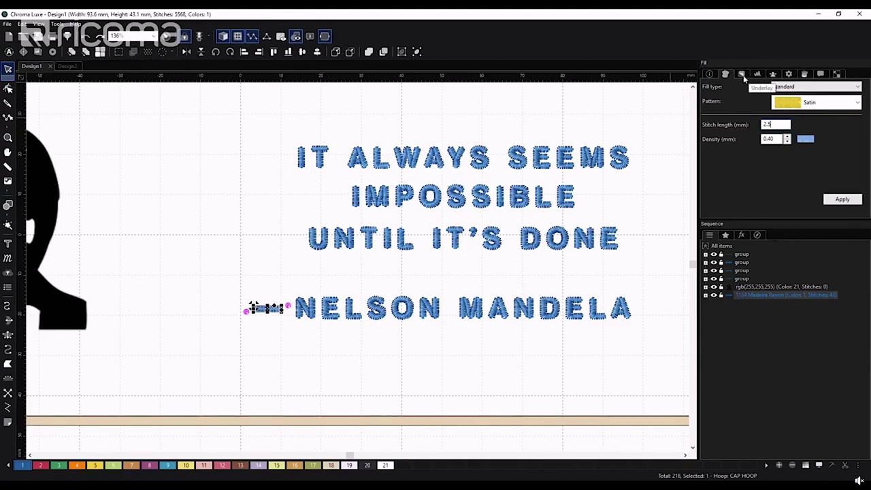
Step: Apply Percentage pull compensation of 150% to the satin dash, then deselect it
{"action": "left_click", "coordinate": [742, 74]}
{"action": "left_click", "coordinate": [757, 75]}
{"action": "left_click", "coordinate": [815, 97]}
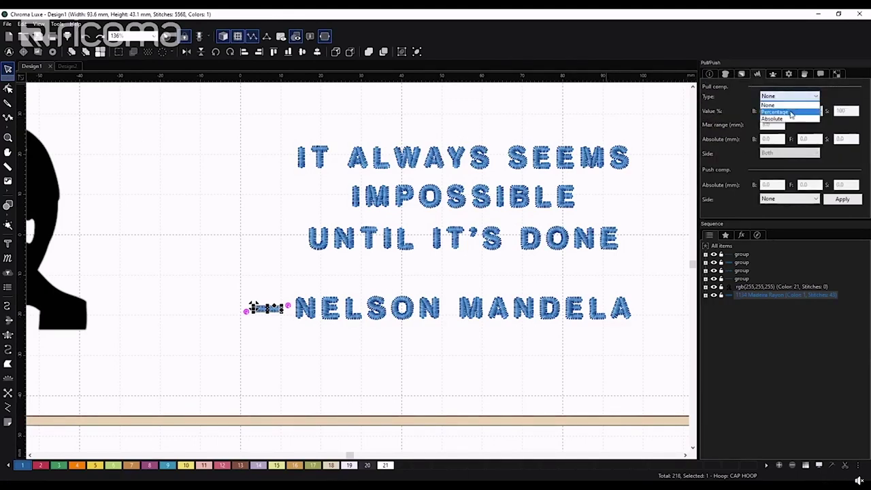
{"action": "left_click", "coordinate": [782, 111]}
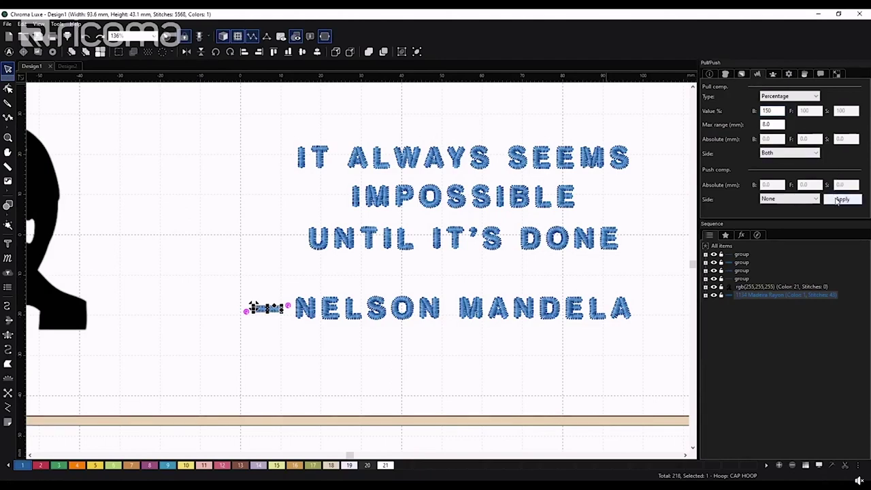
{"action": "left_click", "coordinate": [841, 199]}
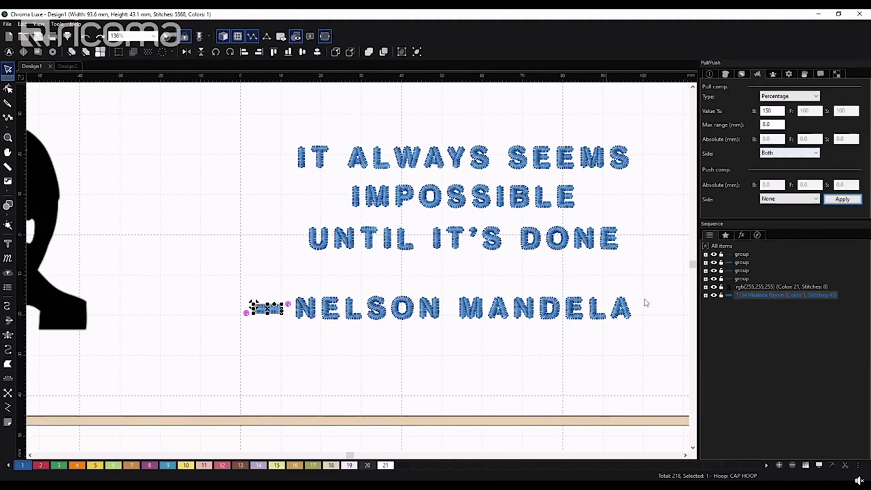
{"action": "left_click", "coordinate": [251, 273]}
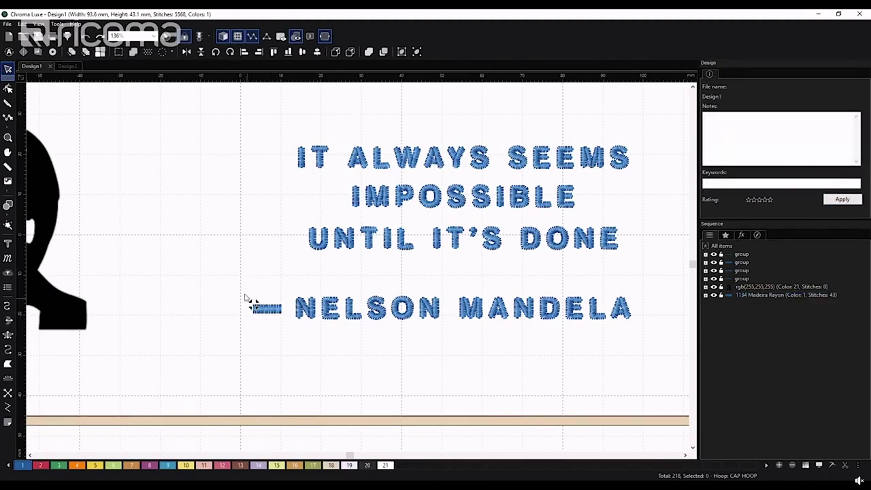